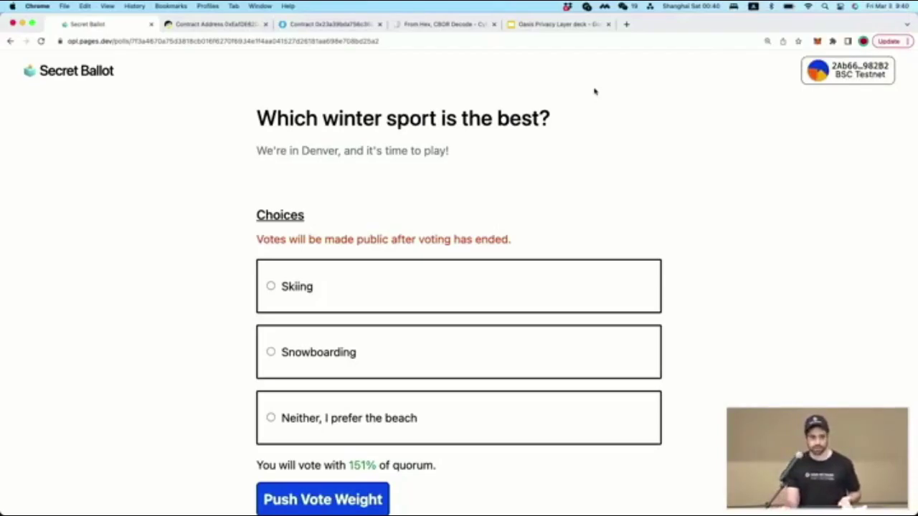
triple_click(428, 234)
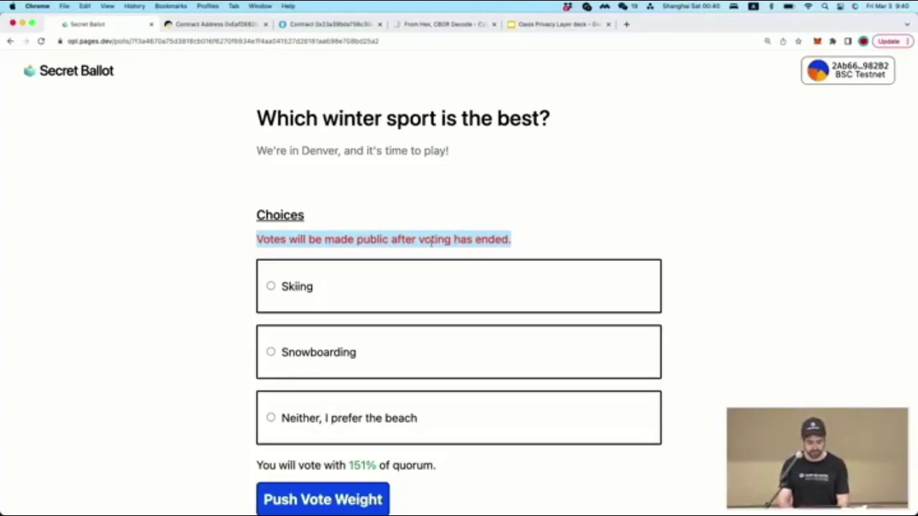
left_click(553, 225)
key("super+r")
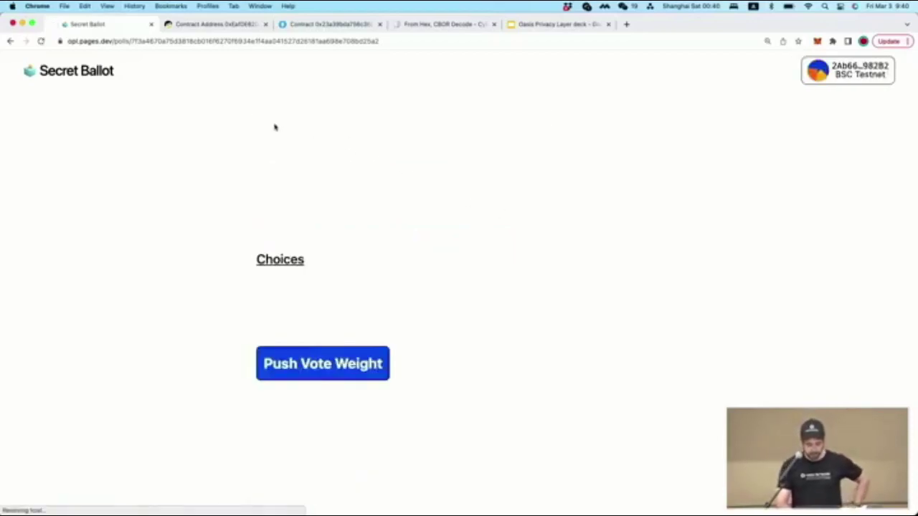
left_click(114, 41)
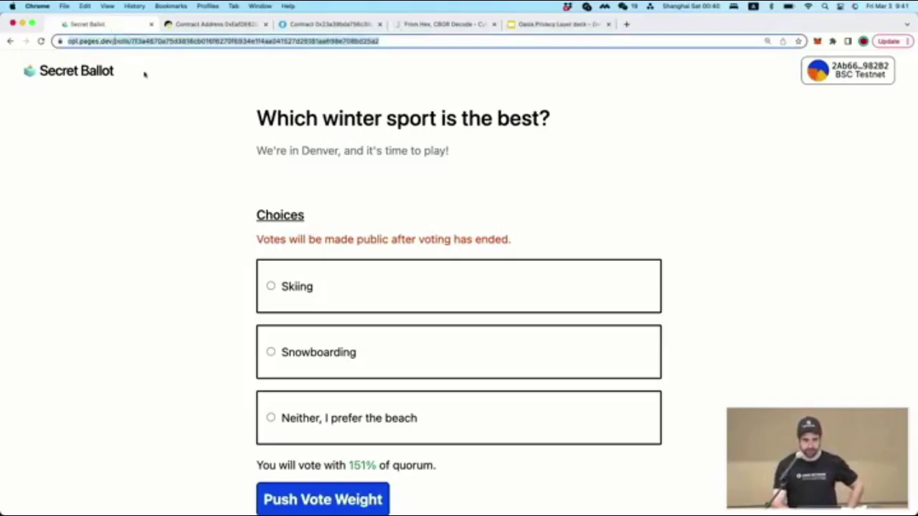
scroll(379, 289, "down", 2)
scroll(379, 289, "up", 2)
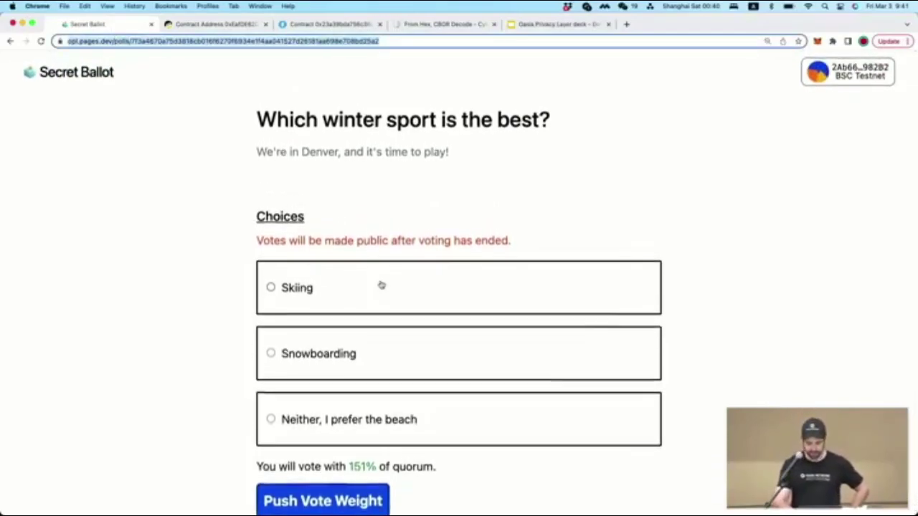
triple_click(310, 128)
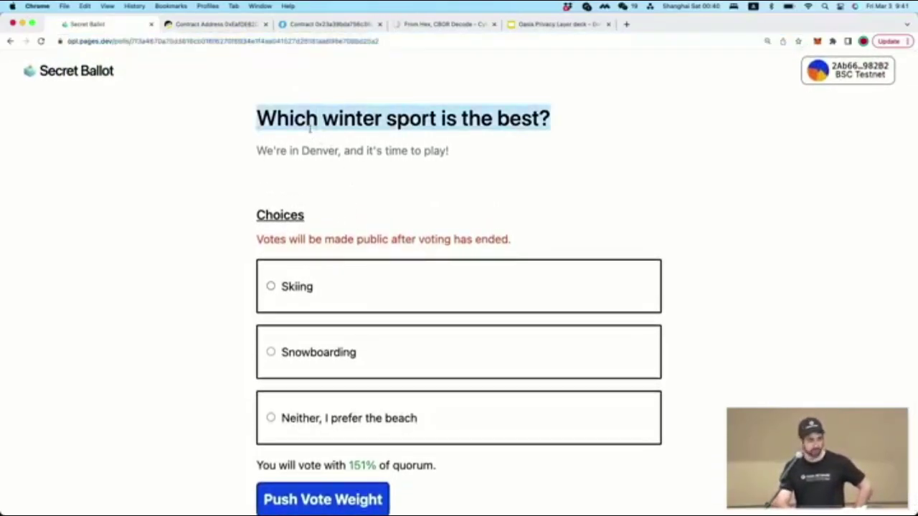
triple_click(297, 152)
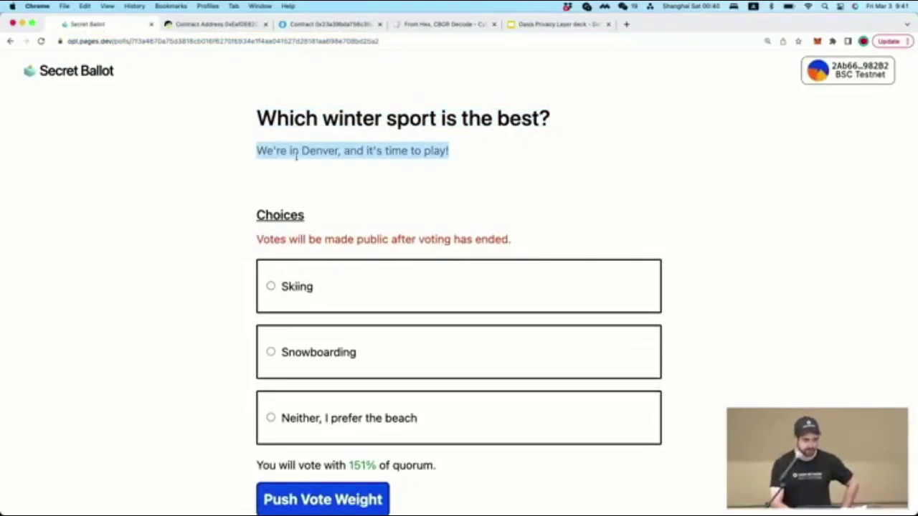
left_click(297, 155)
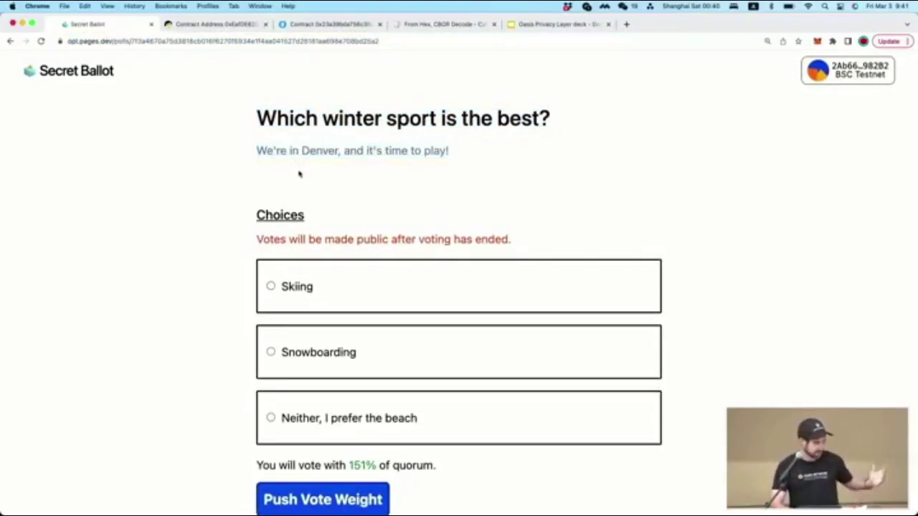
scroll(299, 174, "down", 1)
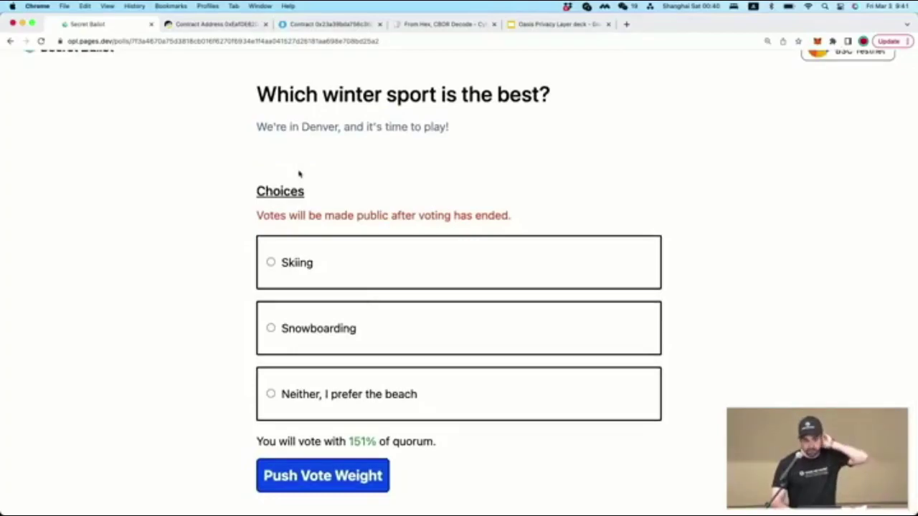
scroll(300, 173, "up", 1)
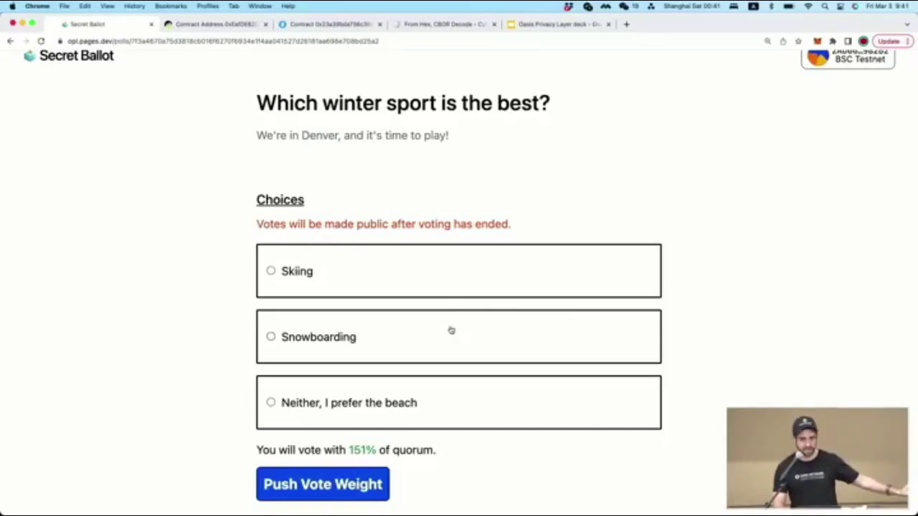
Push vote weight to the winter sport poll and confirm the 0.01 TBNB transaction in MetaMask
left_click(309, 478)
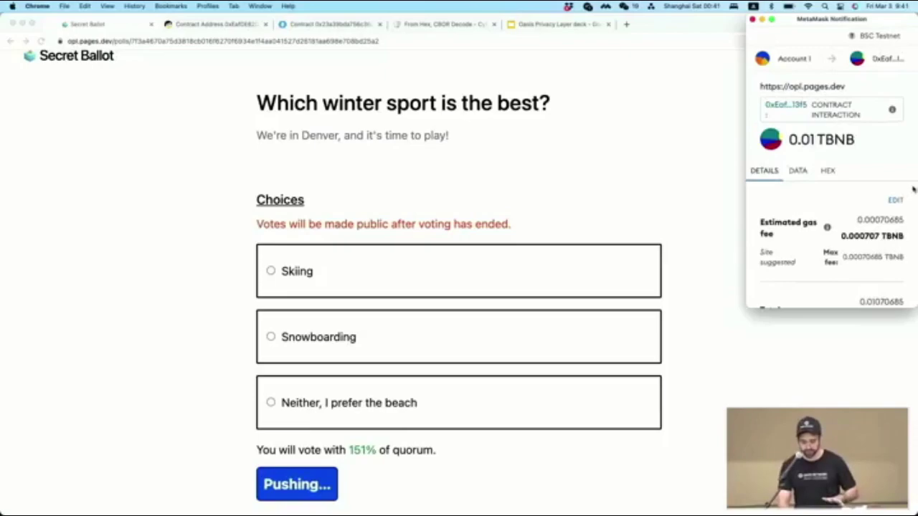
scroll(887, 176, "down", 3)
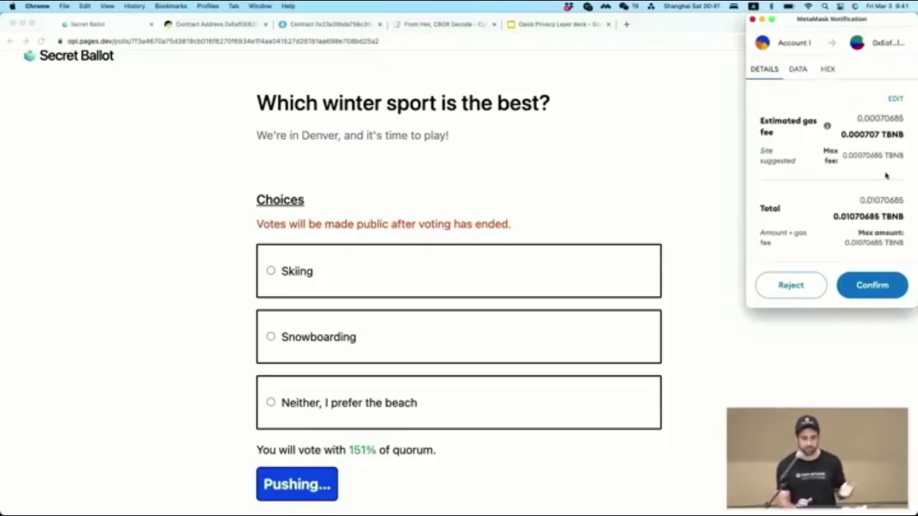
left_click(879, 292)
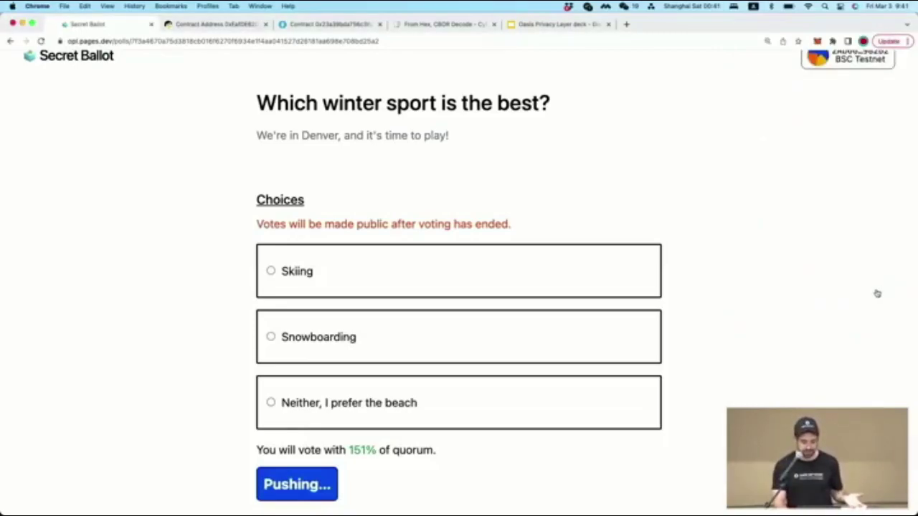
scroll(467, 320, "down", 1)
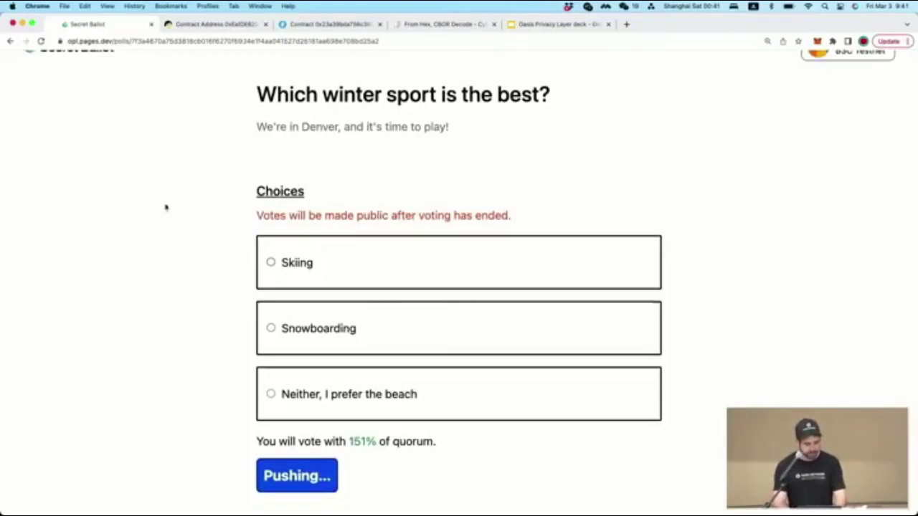
Refresh BscScan's contract transaction list, then reload the Sapphire explorer and view its event logs
key("ctrl+Tab")
key("super+r")
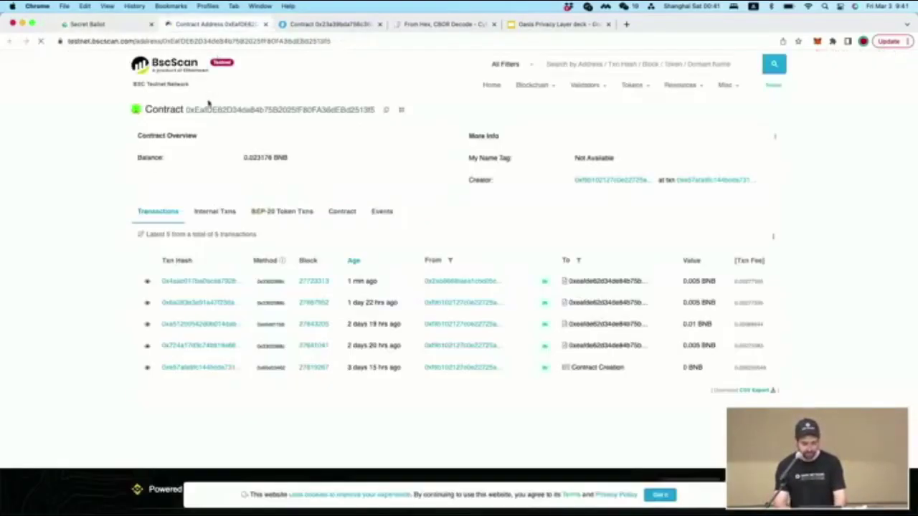
key("super+0")
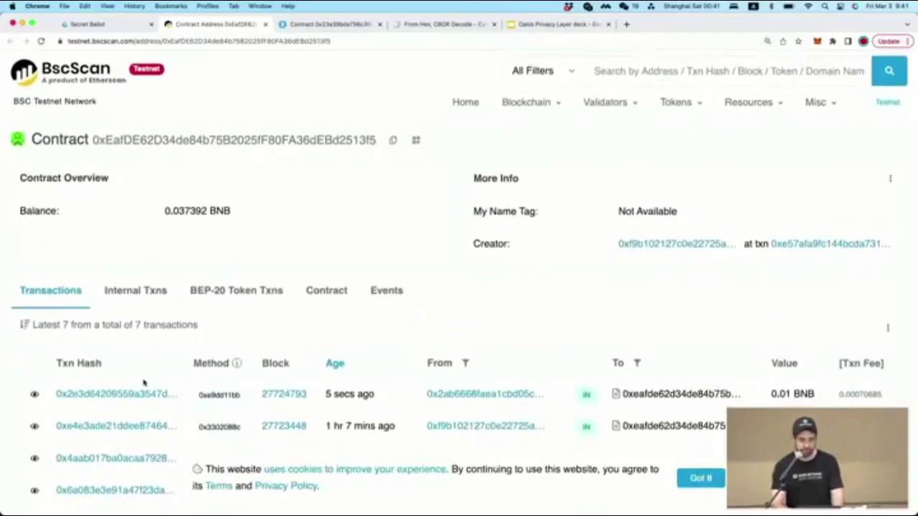
key("ctrl+Tab")
key("super+r")
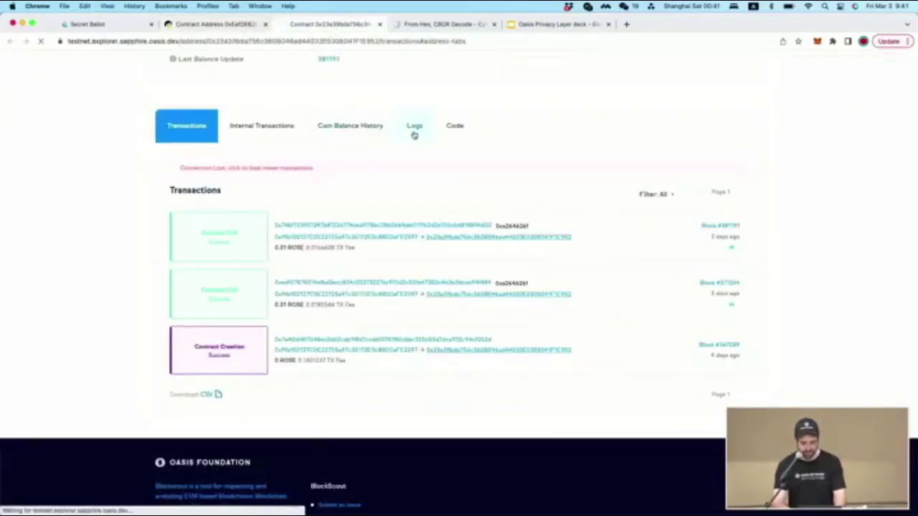
left_click(414, 135)
scroll(308, 201, "down", 5)
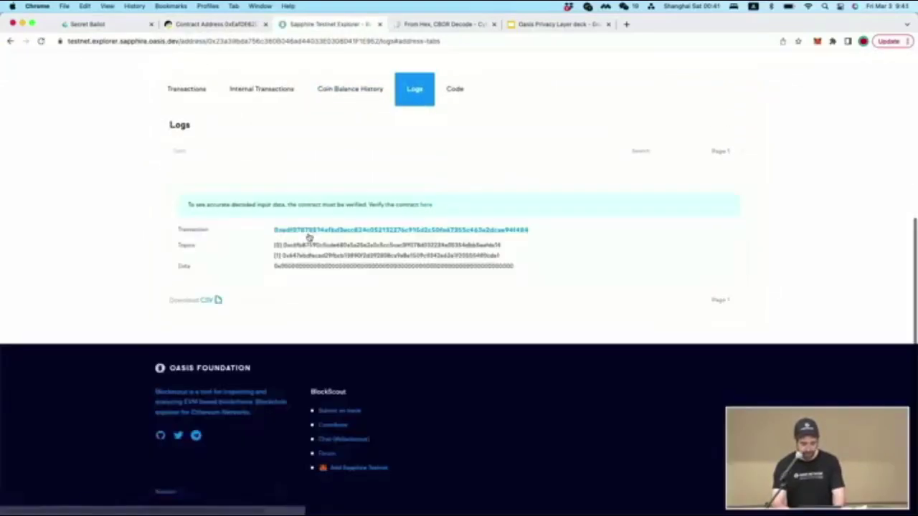
Recheck BscScan, view the Sapphire contract's internal transactions, and return to the Secret Ballot poll
key("ctrl+shift+Tab")
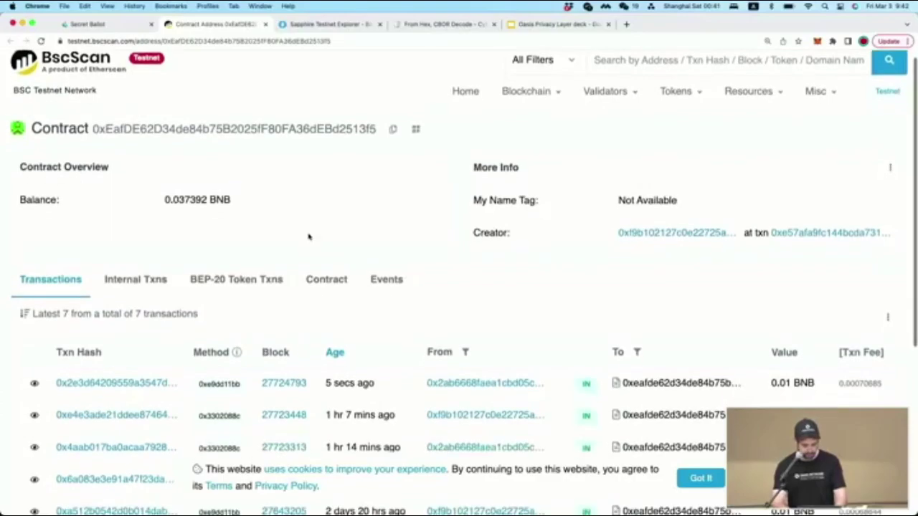
key("ctrl+shift+Tab")
key("ctrl+Tab")
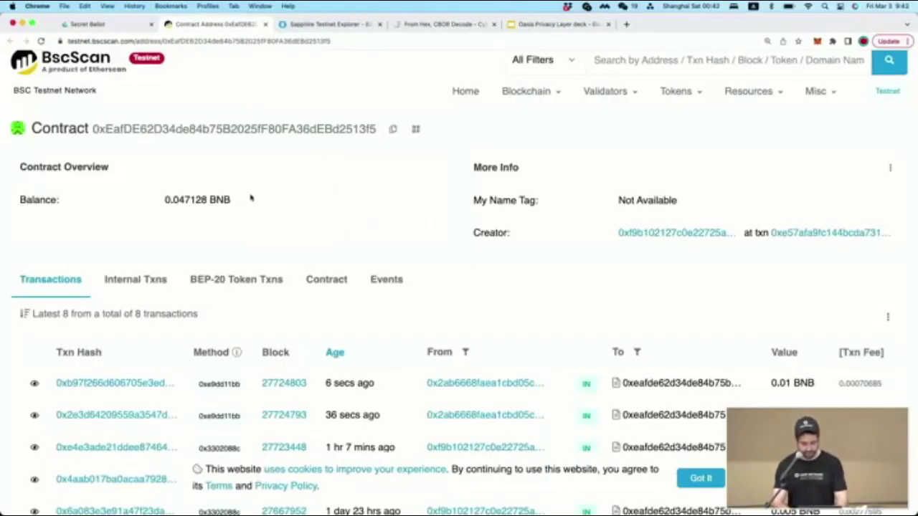
key("ctrl+Tab")
key("super+r")
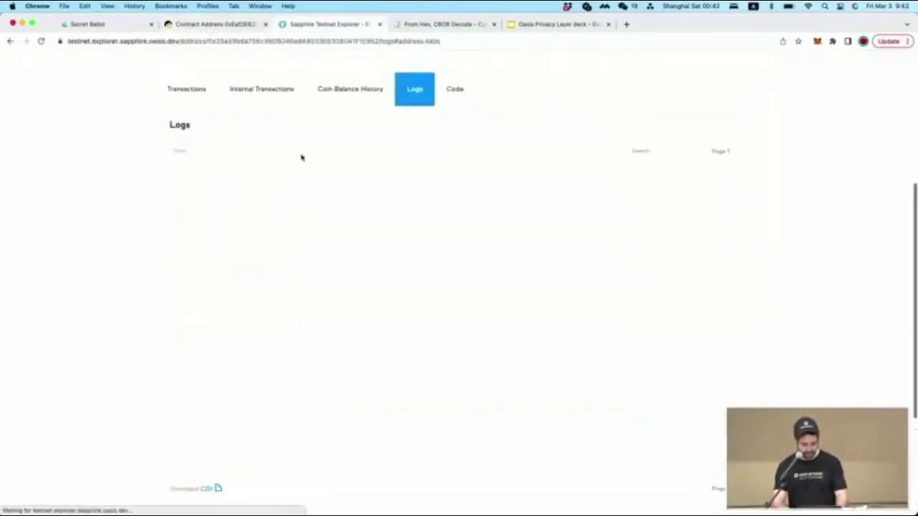
scroll(295, 182, "up", 3)
left_click(237, 212)
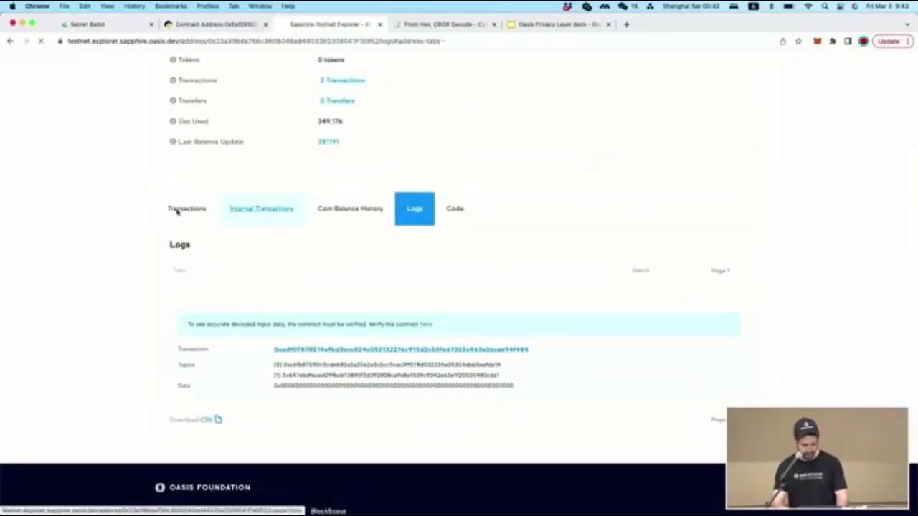
key("ctrl+shift+Tab")
key("ctrl+Tab")
key("ctrl+shift+Tab")
key("ctrl+shift+Tab")
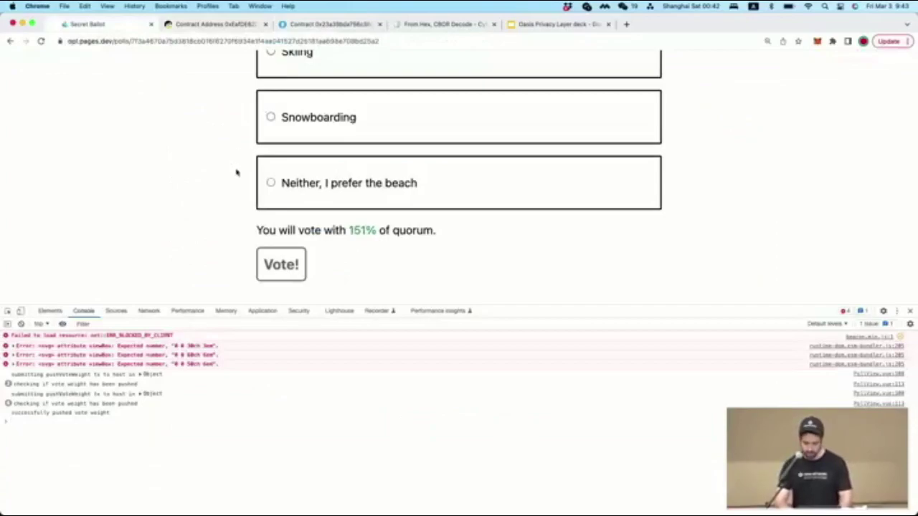
Vote 'Neither, I prefer the beach' and confirm the 0.01 TEST wallet transaction
key("super+alt+i")
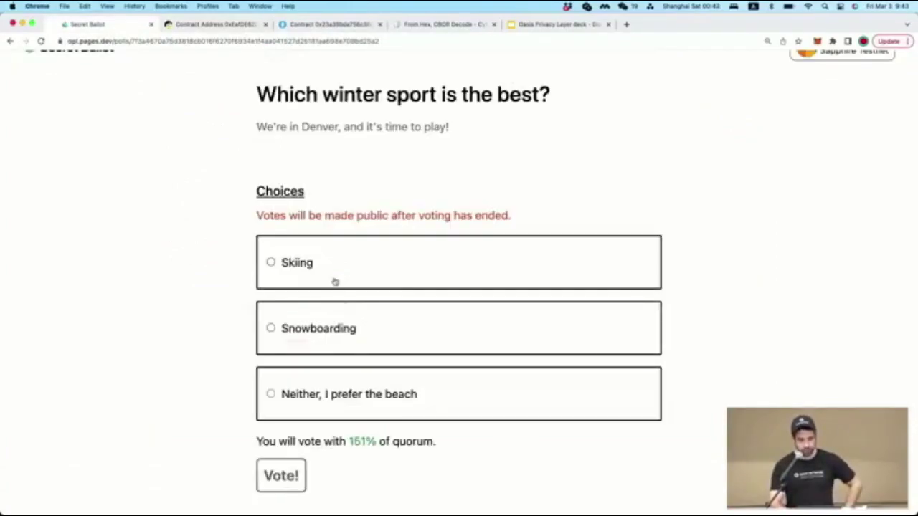
left_click(317, 375)
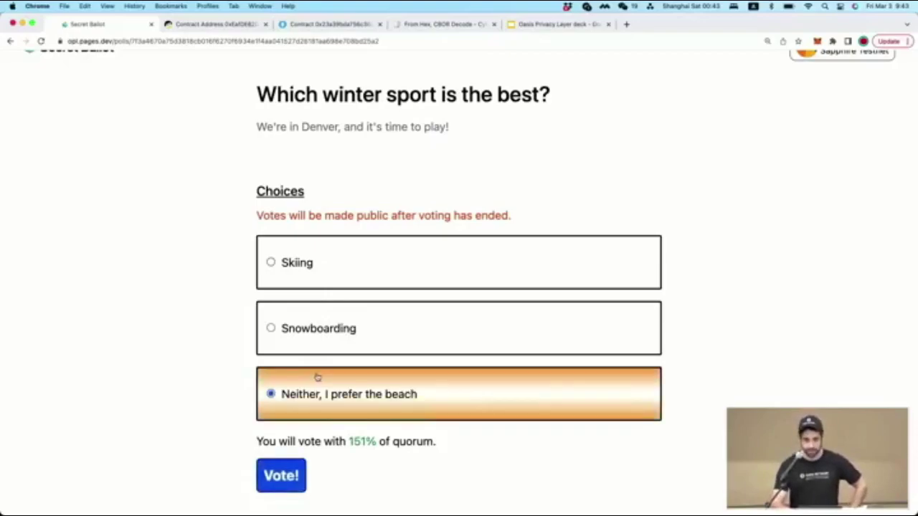
key("Return")
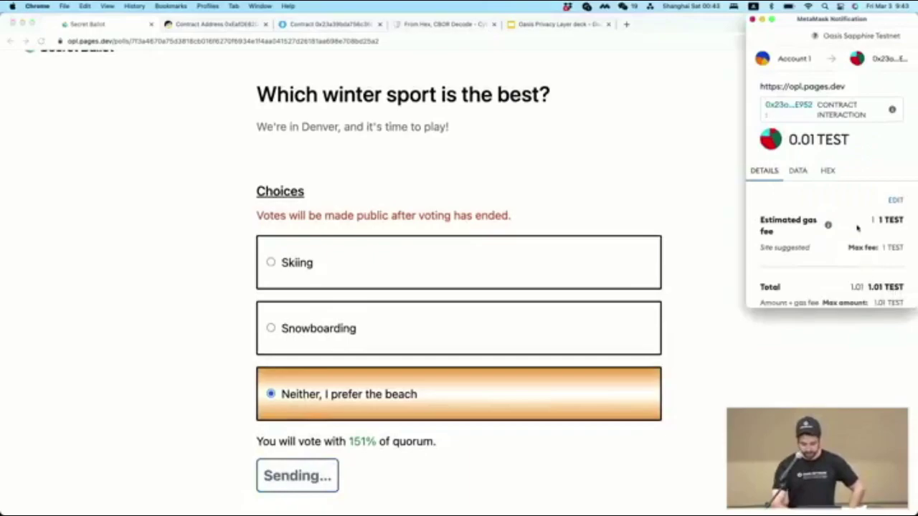
scroll(857, 229, "down", 2)
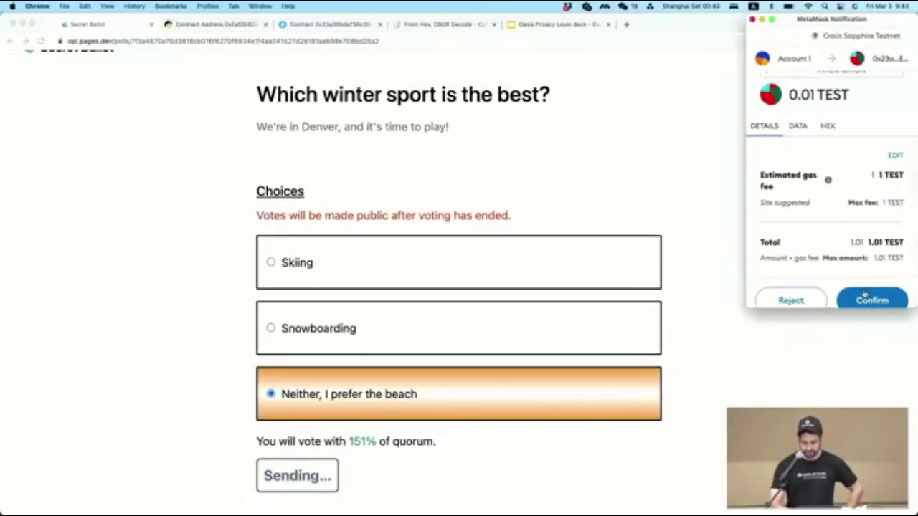
left_click(864, 295)
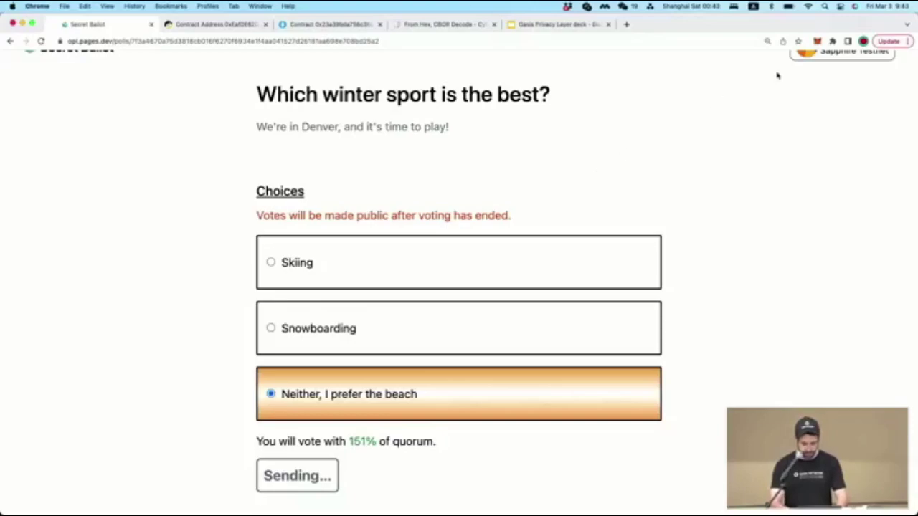
key("super+3")
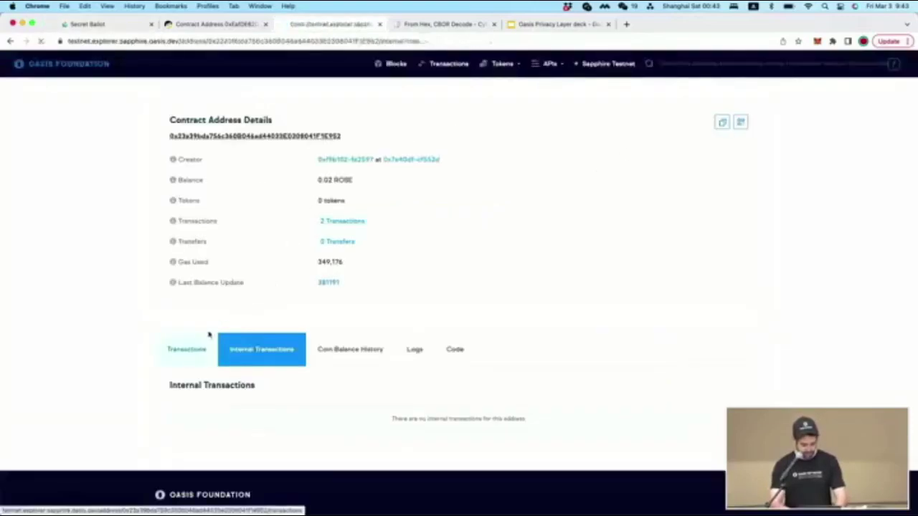
left_click(199, 348)
key("super+r")
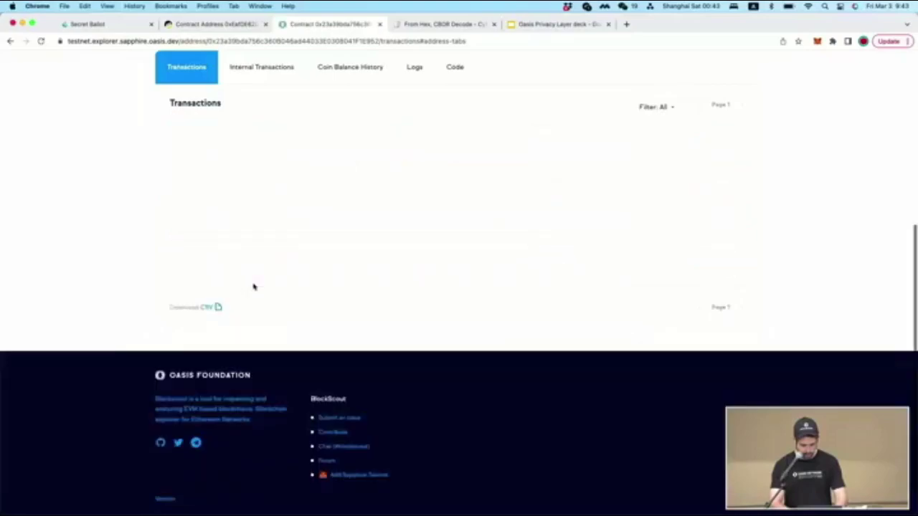
key("super+r")
key("ctrl+shift+Tab")
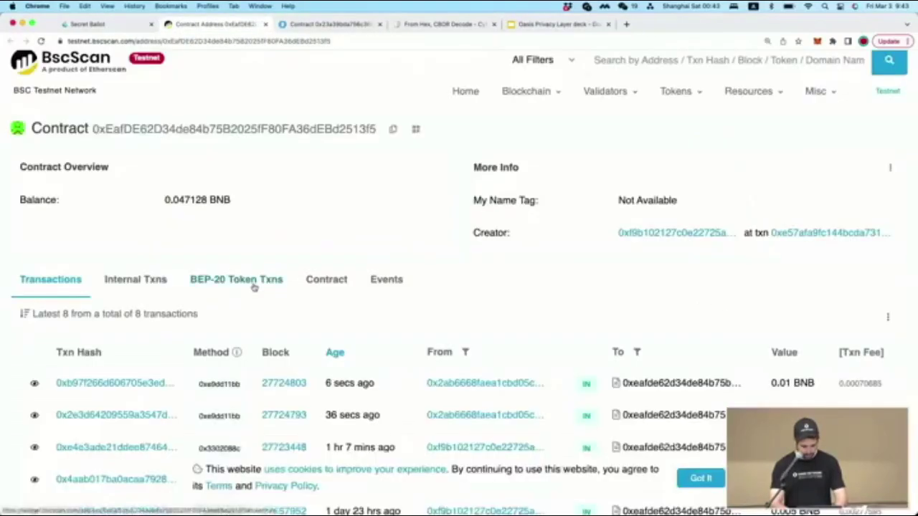
key("ctrl+shift+Tab")
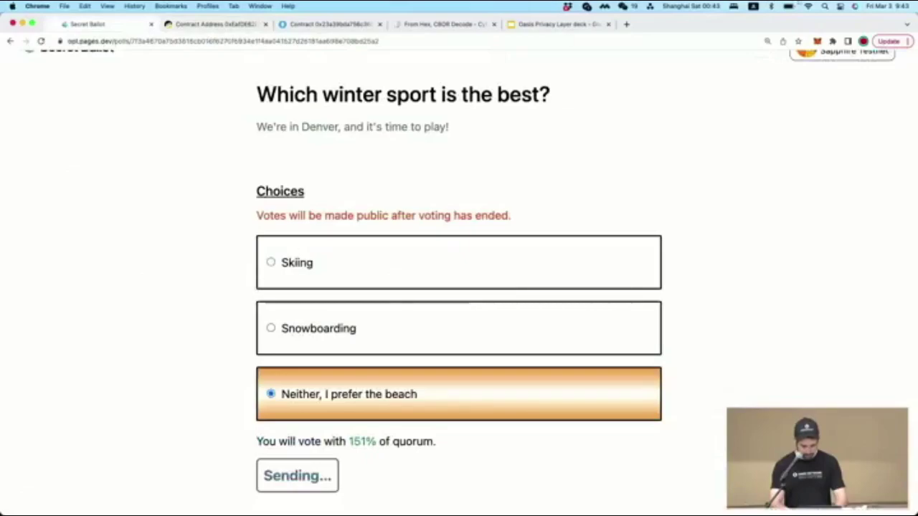
Review MetaMask's Contract interaction entry, note the 151% quorum, and open the contract on the explorer
left_click(817, 42)
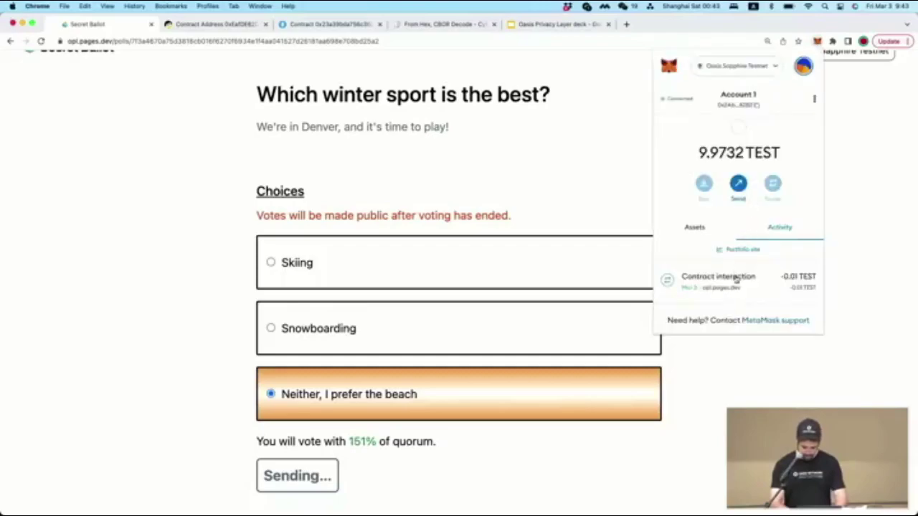
left_click(736, 277)
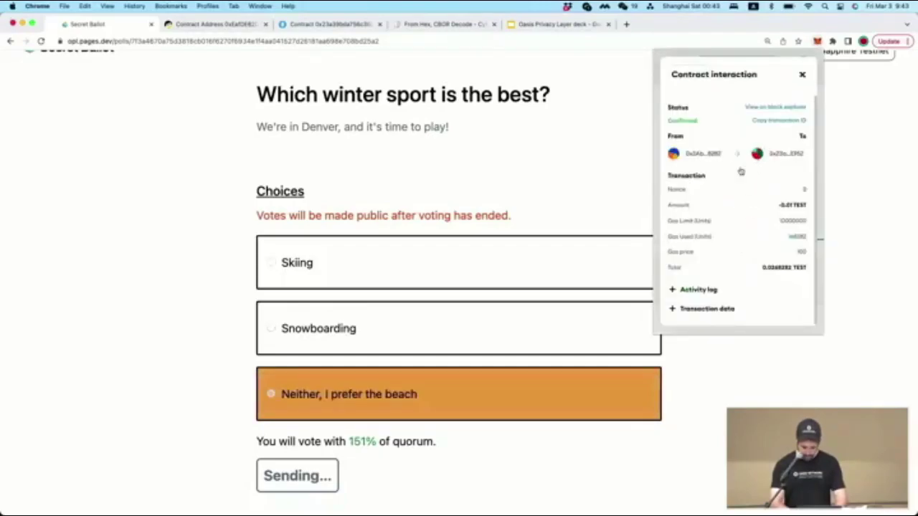
left_click(356, 446)
triple_click(359, 443)
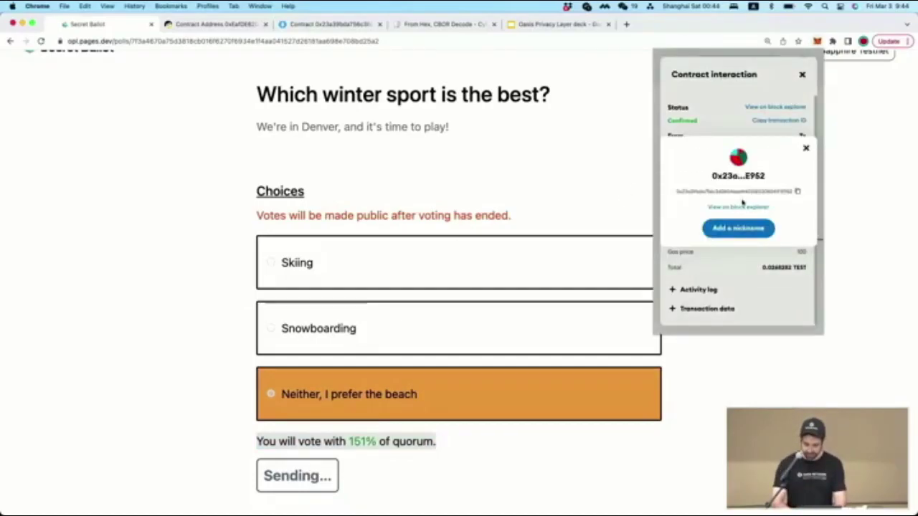
left_click(741, 208)
scroll(215, 305, "down", 4)
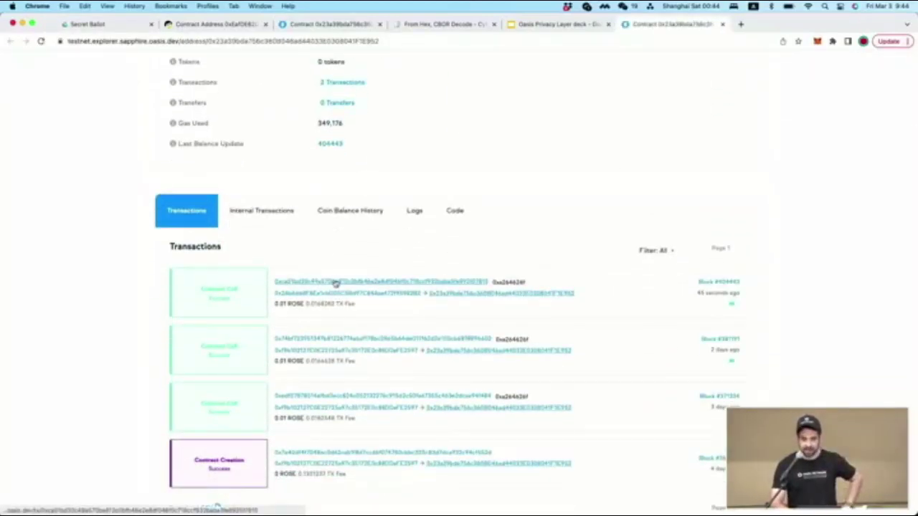
Open the newest transaction's details, copy its Raw Input hex, and go to CyberChef
left_click(335, 284)
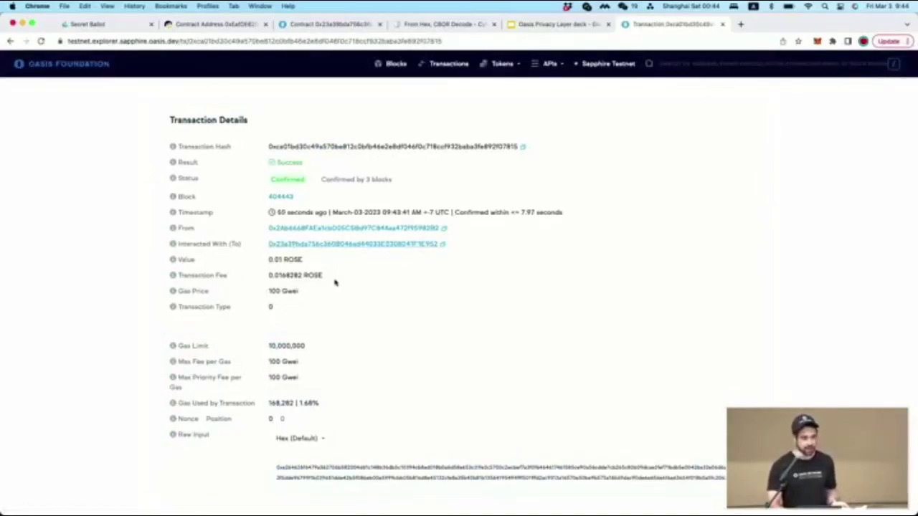
scroll(335, 282, "down", 2)
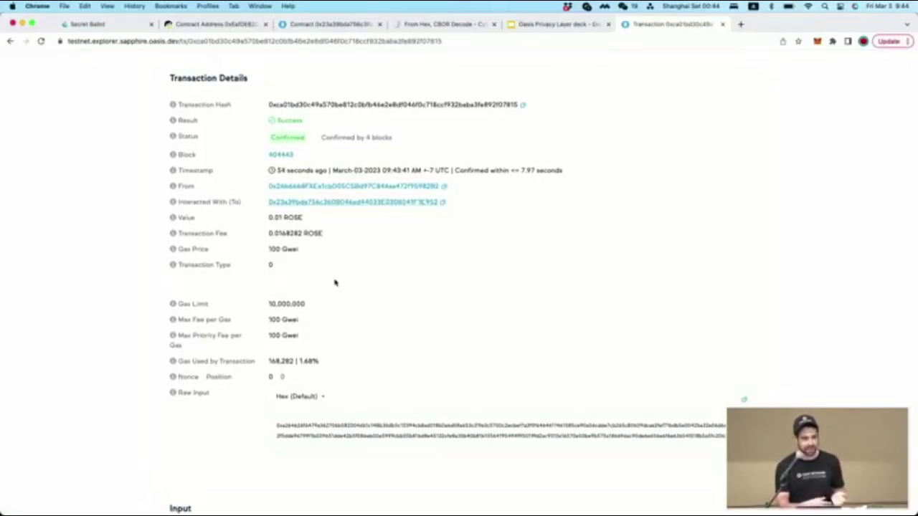
double_click(314, 427)
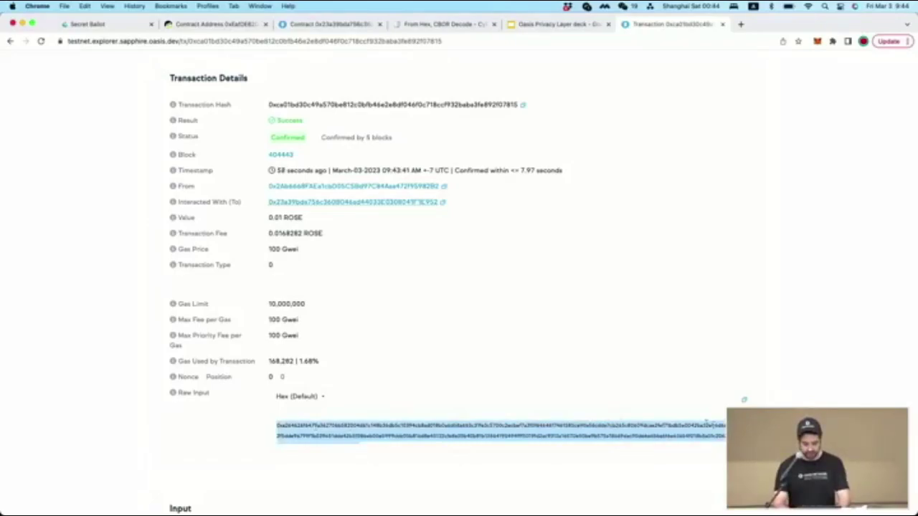
key("super+4")
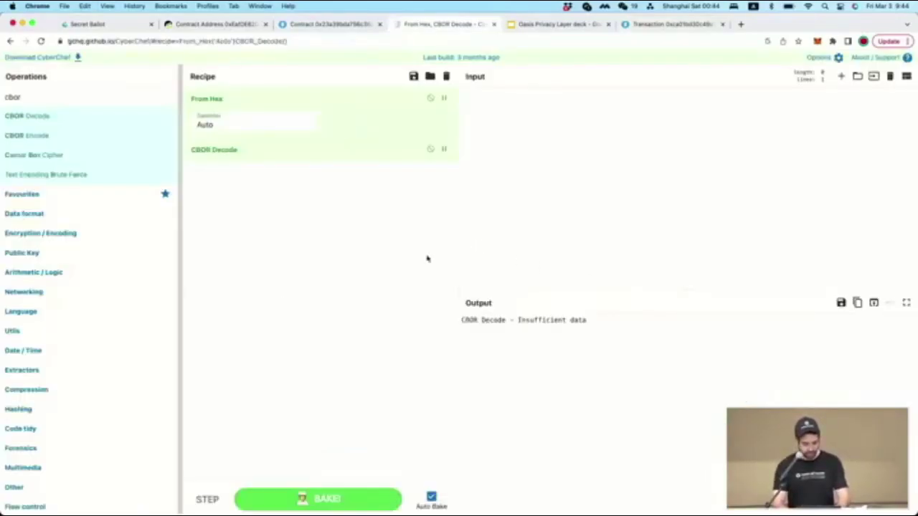
Paste the raw input hex into CyberChef and review the decoded pk, data and nonce output
left_click(567, 215)
key("super+v")
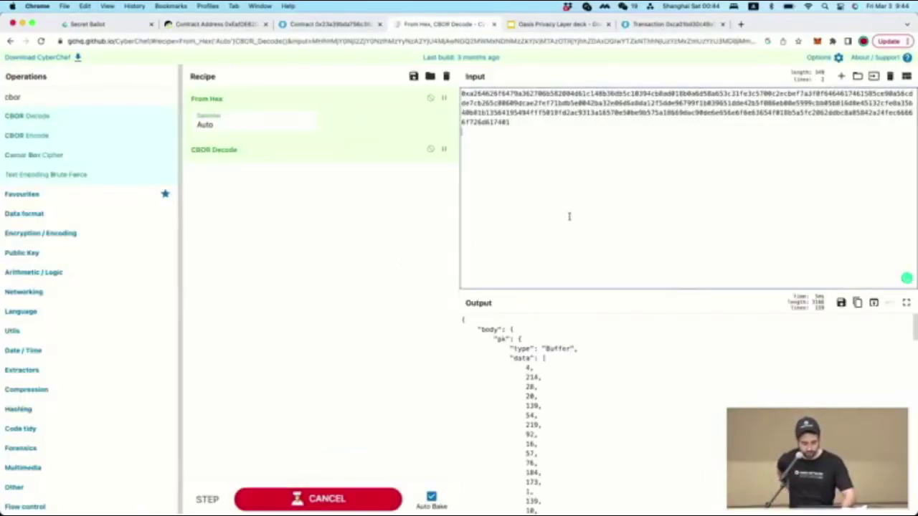
triple_click(503, 91)
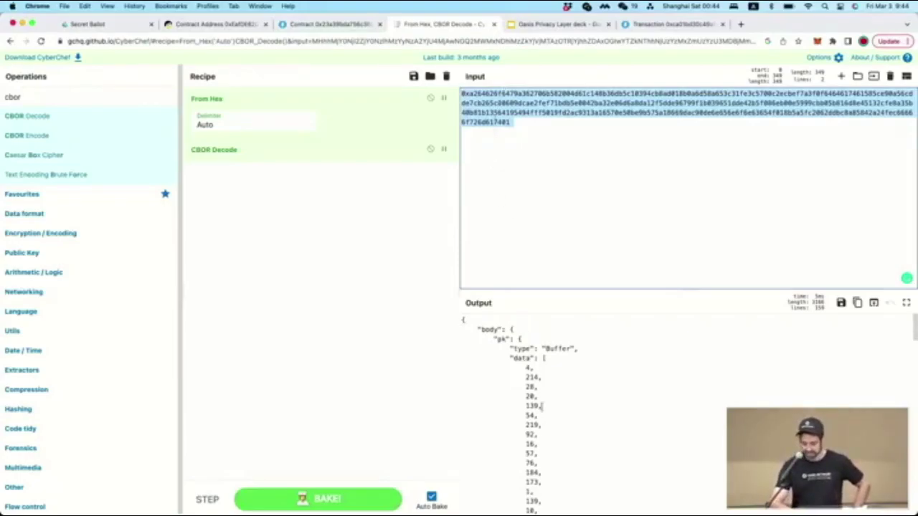
scroll(541, 406, "down", 2)
scroll(542, 406, "up", 2)
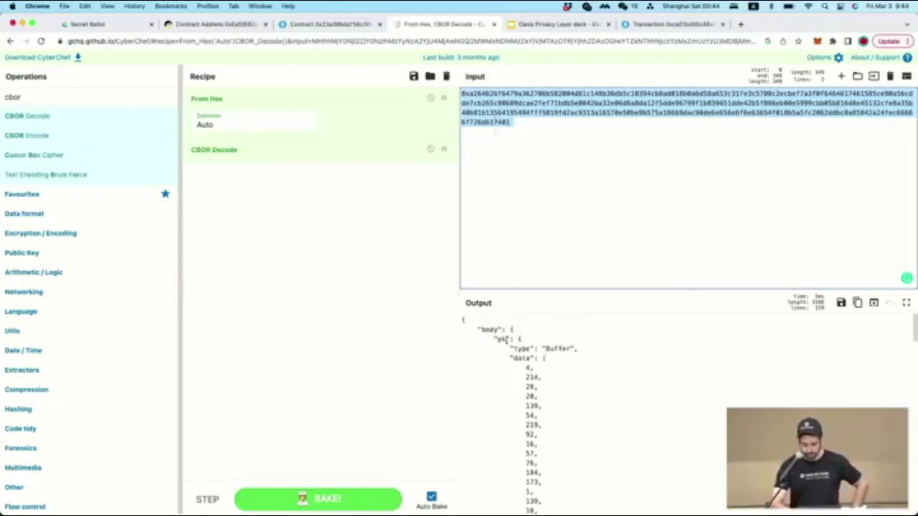
left_click(502, 340)
scroll(510, 359, "down", 1)
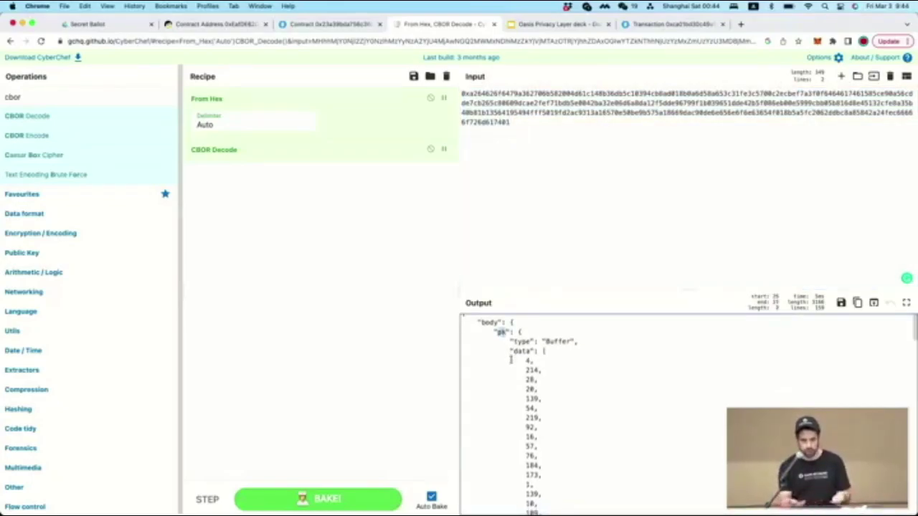
scroll(511, 358, "down", 8)
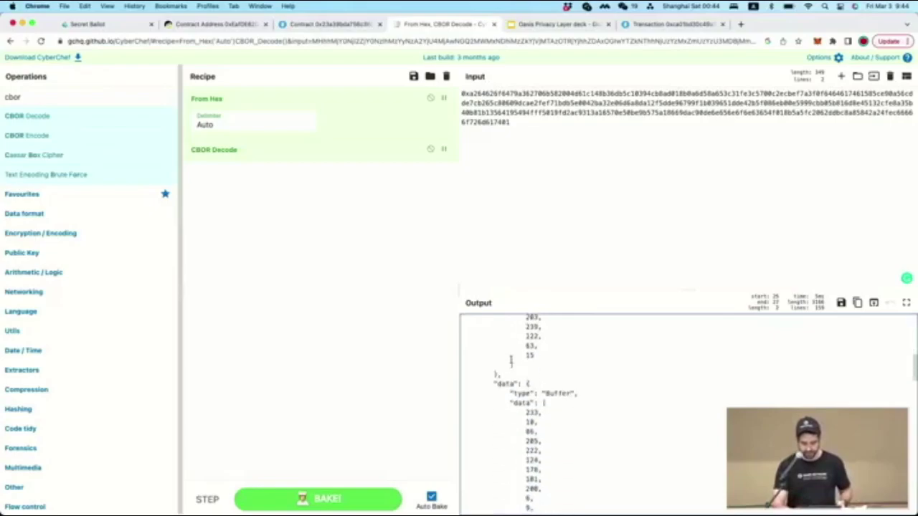
scroll(513, 350, "up", 1)
scroll(513, 350, "down", 8)
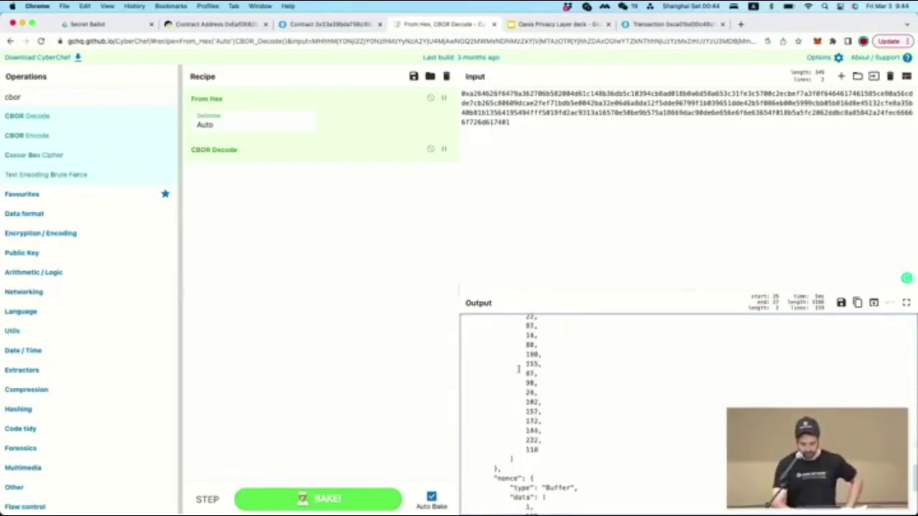
scroll(529, 366, "up", 1)
scroll(528, 366, "up", 1)
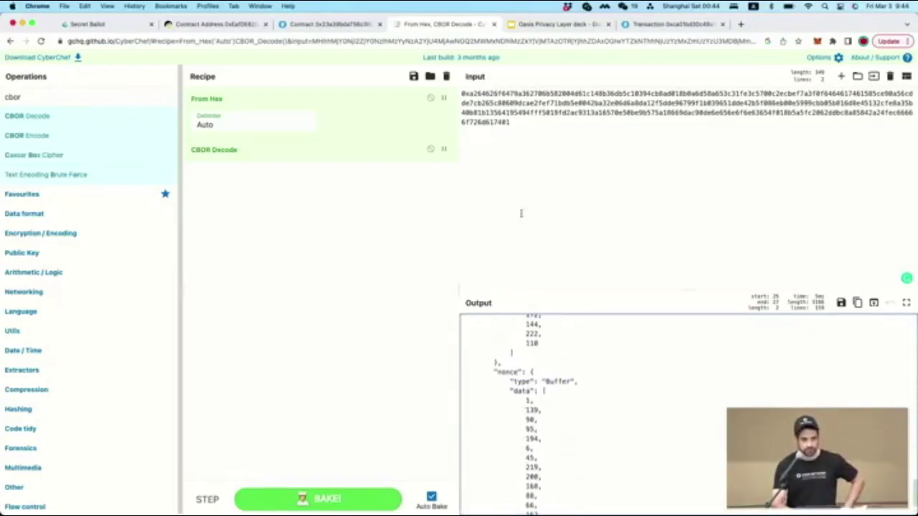
key("super+2")
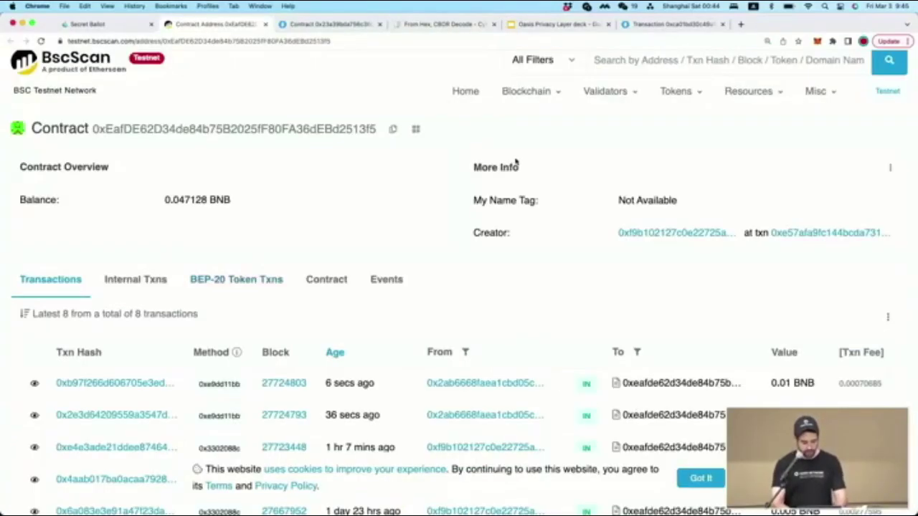
Open the Events tab on BscScan's contract page to list its latest 3 events
key("super+3")
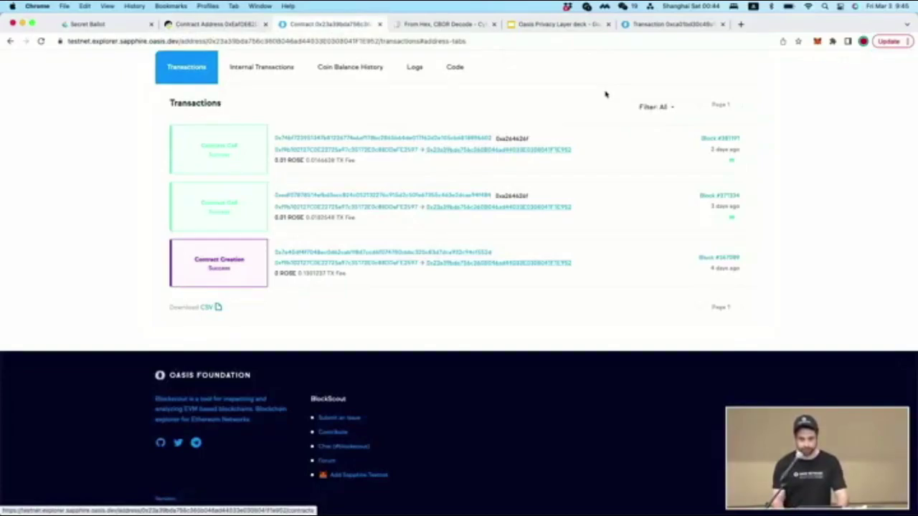
key("super+1")
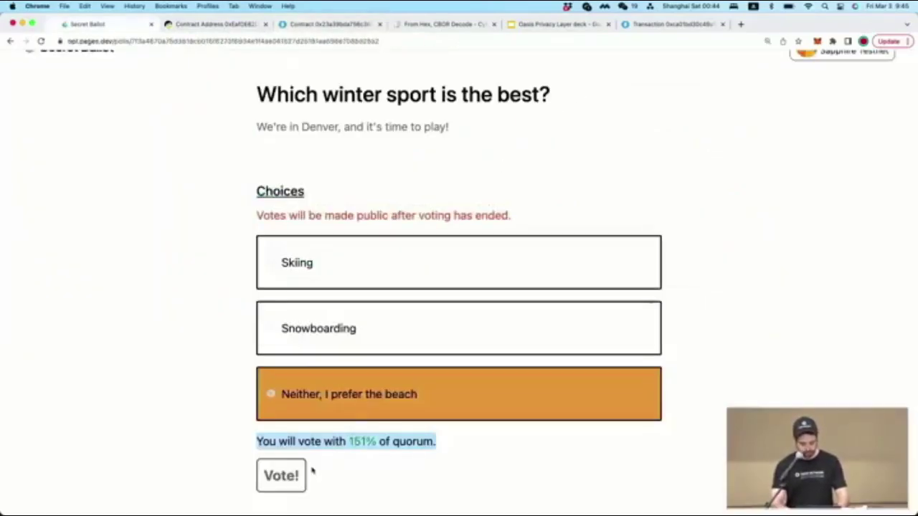
key("super+2")
key("super+3")
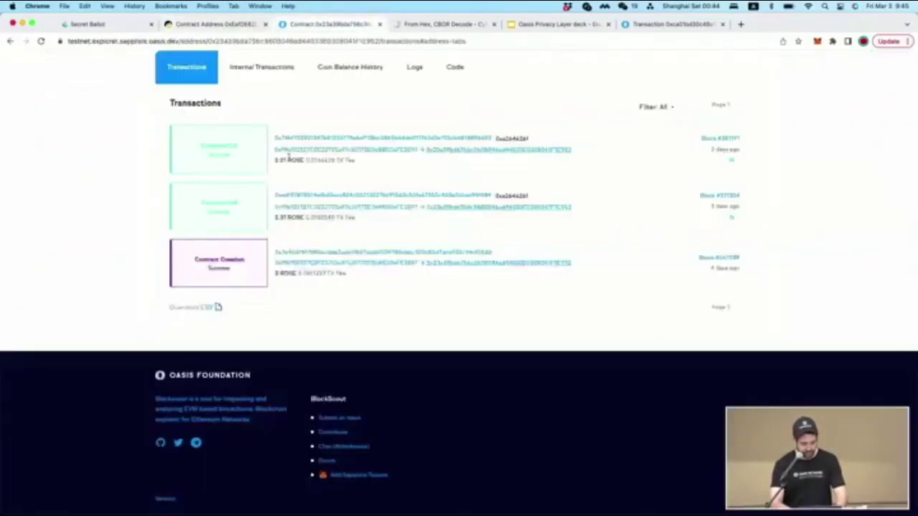
key("super+2")
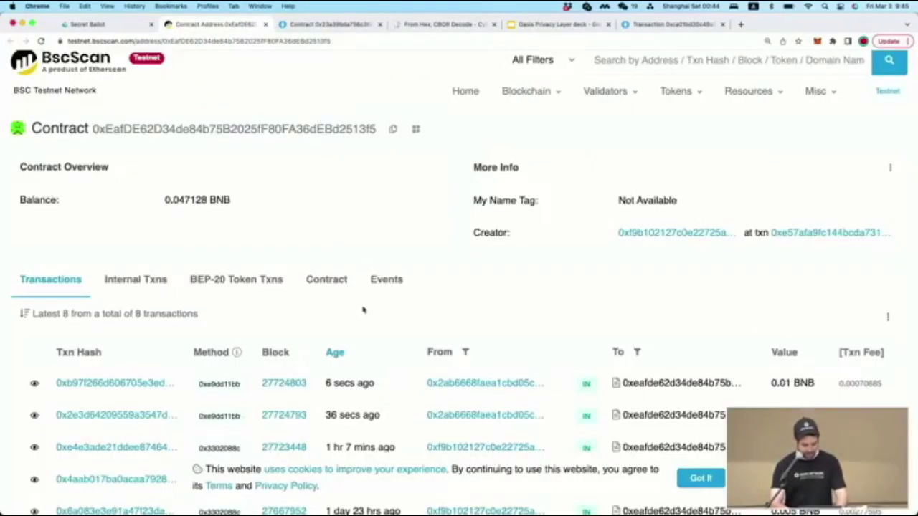
left_click(326, 280)
left_click(397, 294)
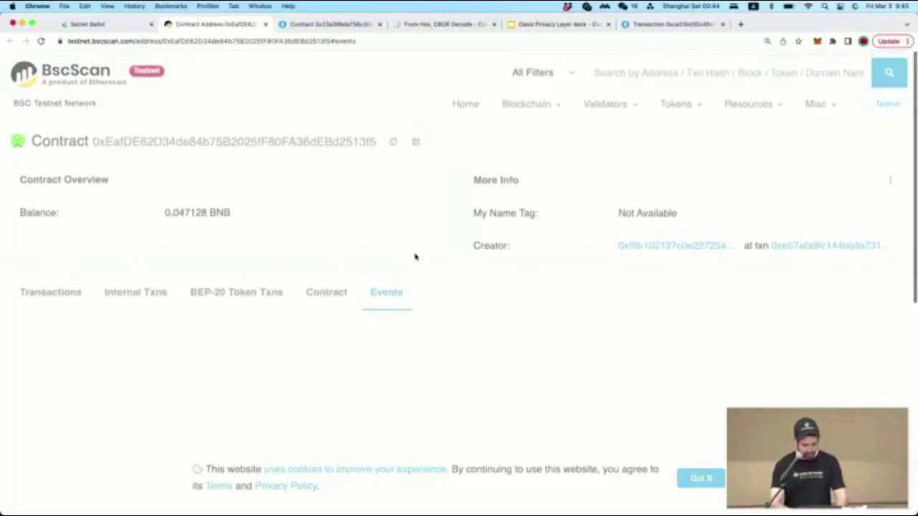
scroll(415, 257, "down", 3)
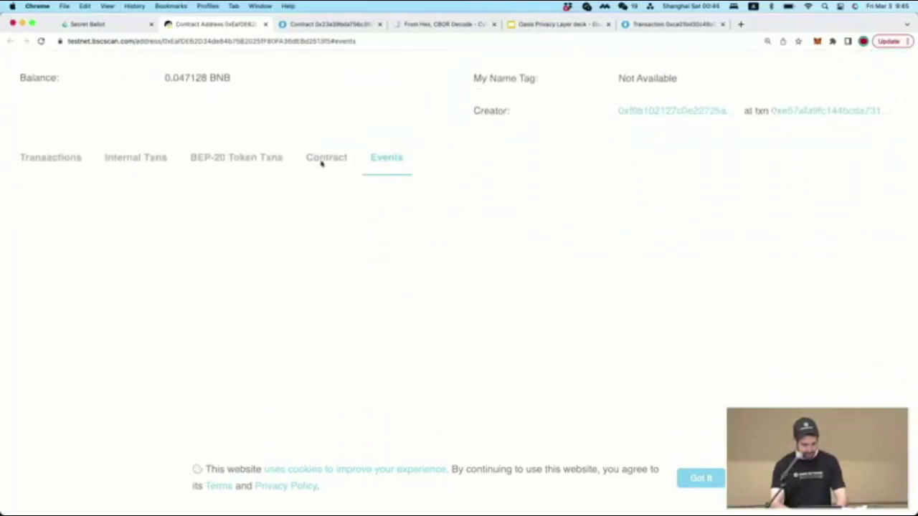
left_click(265, 44)
key("Escape")
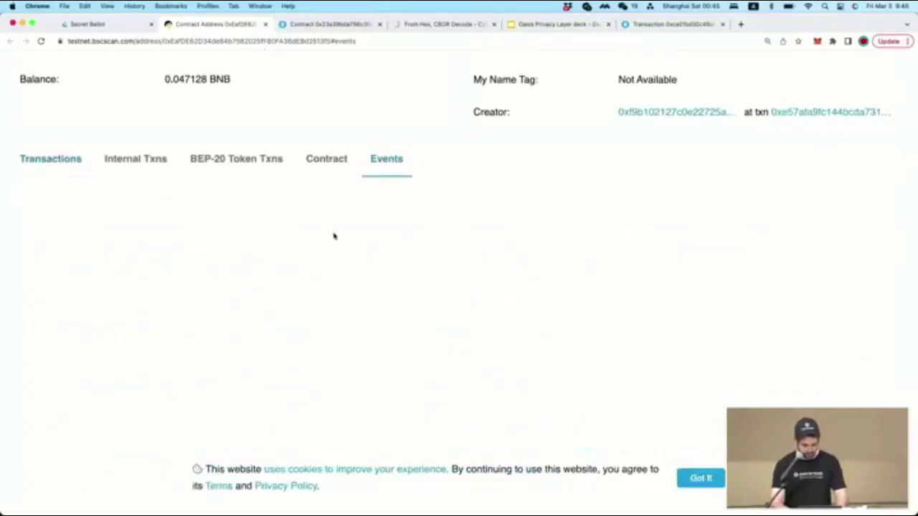
Open the winter sport poll's voting page in Secret Ballot
key("ctrl+1")
scroll(524, 190, "down", 1)
scroll(524, 192, "down", 2)
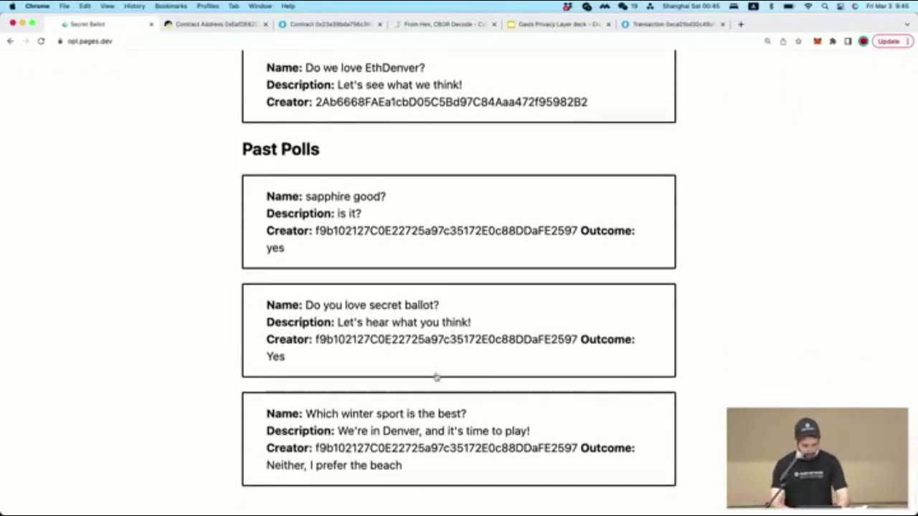
left_click(313, 468)
Inspect the newest BscScan log's value ending in 2, then return to the poll page
key("super+2")
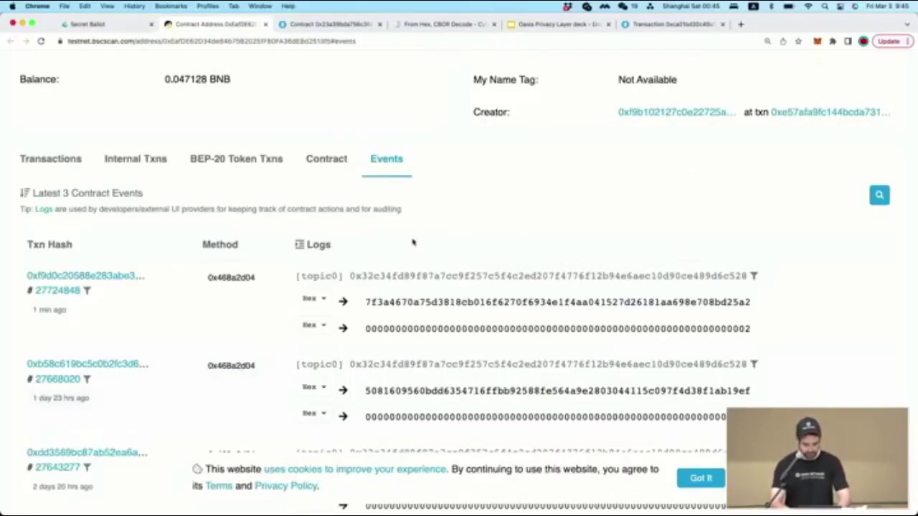
scroll(346, 171, "down", 1)
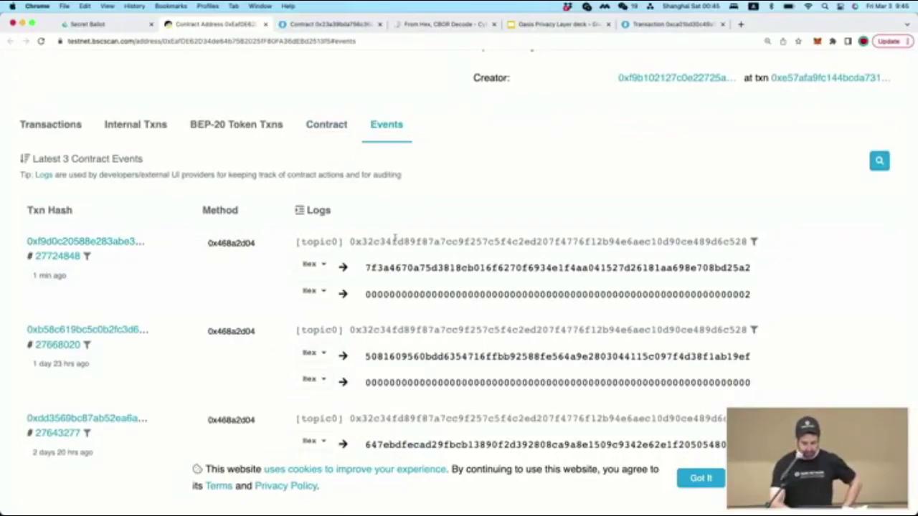
double_click(742, 290)
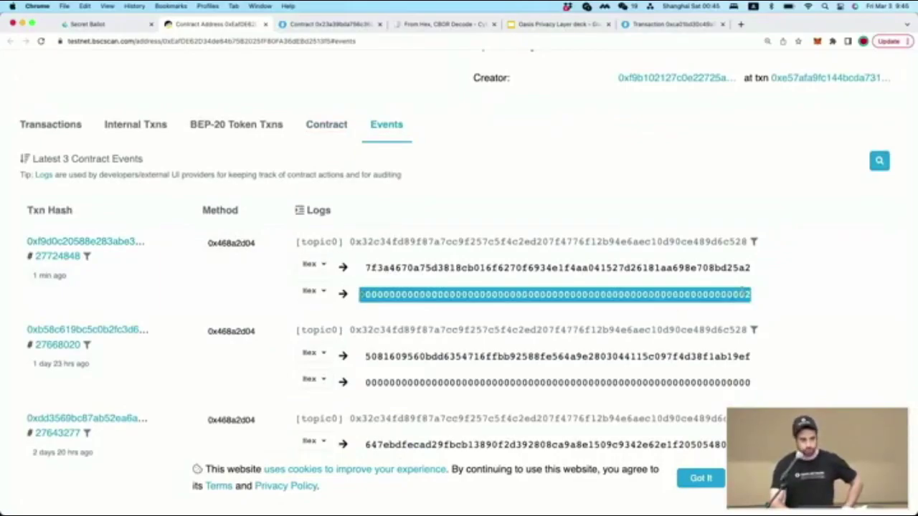
left_click(739, 294)
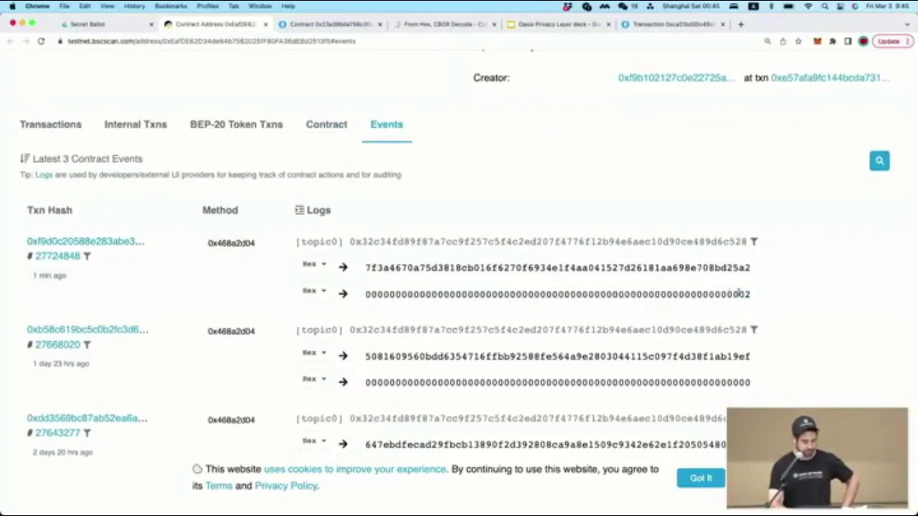
left_click(110, 29)
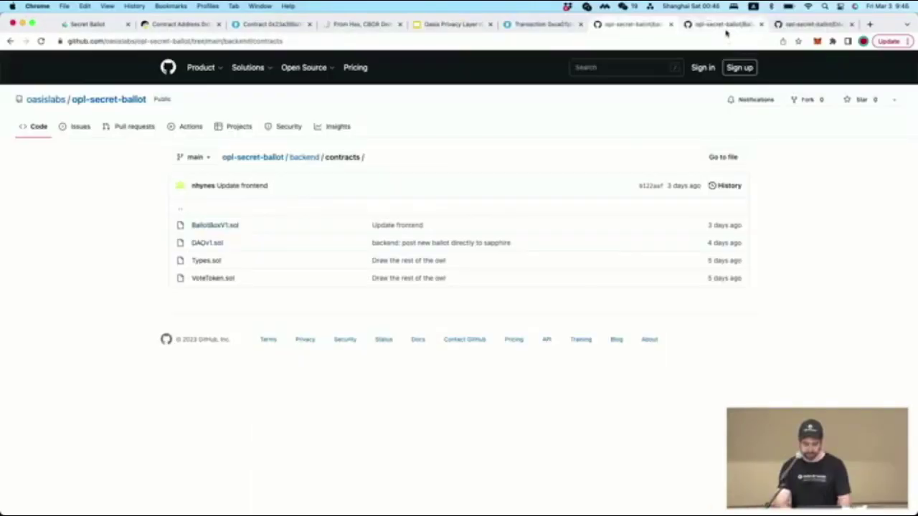
Open DAOv1.sol, enlarge the page, and highlight the OPL.sol import and Host inheritance
left_click(724, 25)
left_click(793, 28)
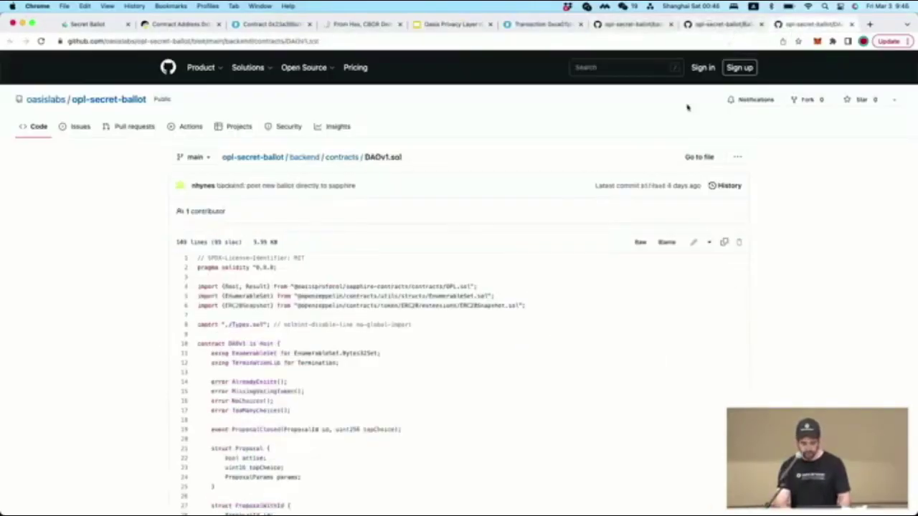
scroll(467, 248, "down", 1)
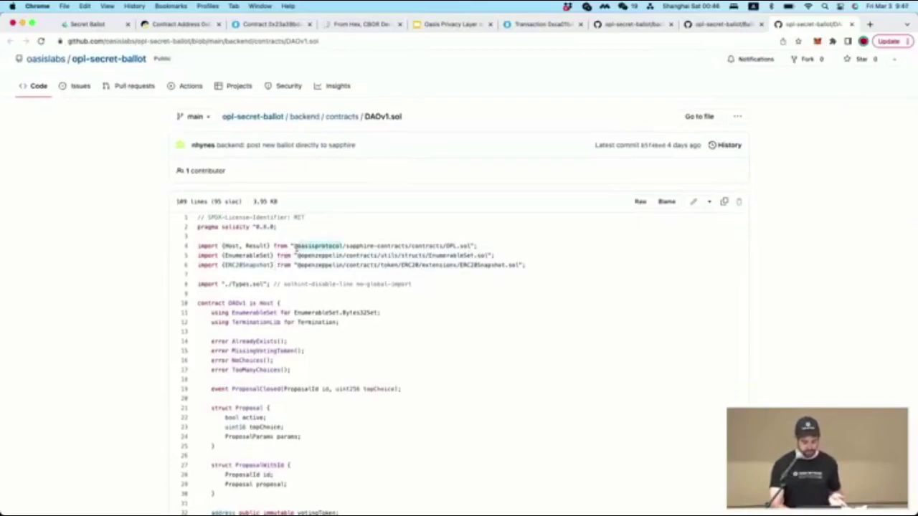
triple_click(293, 248)
key("super+equal")
key("super+equal")
key("super+equal")
key("super+equal")
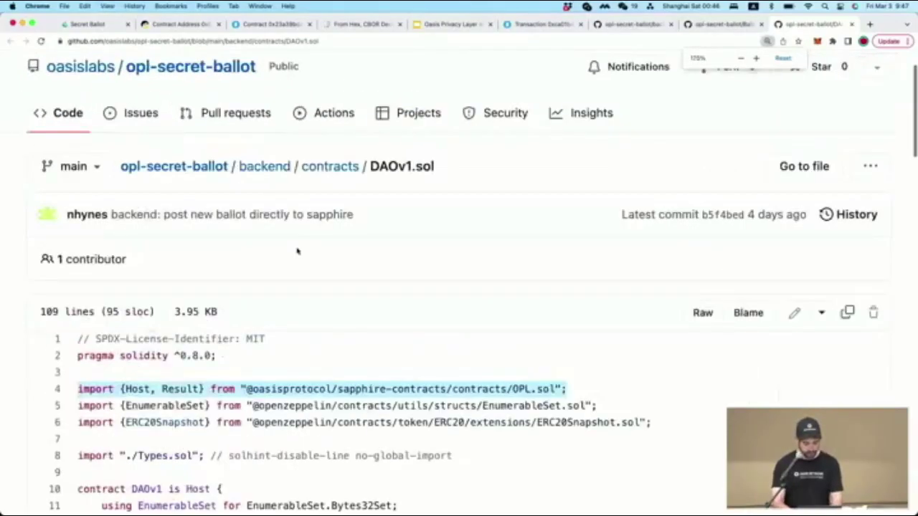
scroll(297, 251, "down", 1)
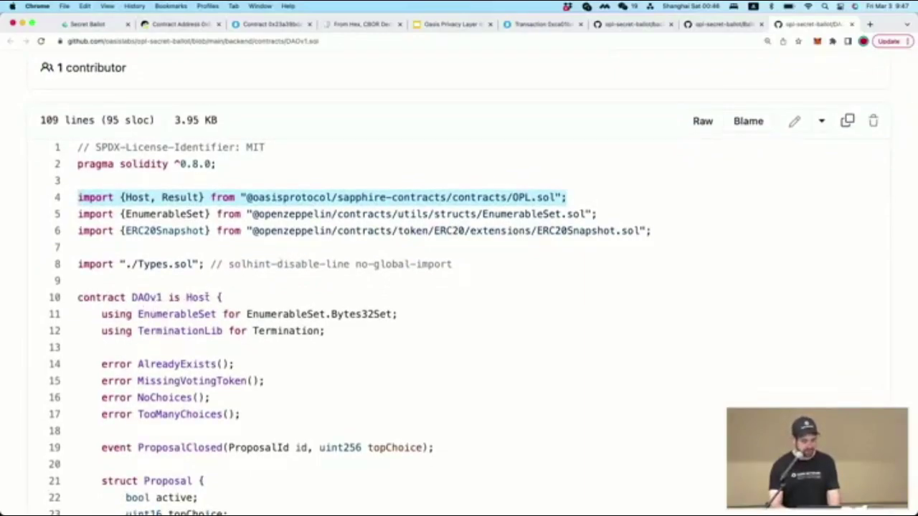
double_click(198, 297)
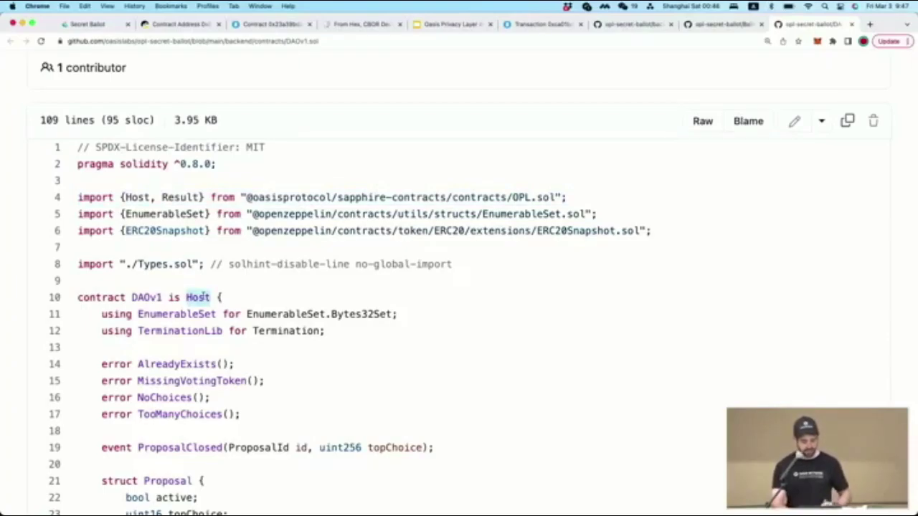
Highlight _ballotBox passed to Host and line 40's registerEndpoint for ballotClosed with _oplBallotClosed
scroll(201, 298, "down", 5)
scroll(203, 298, "down", 2)
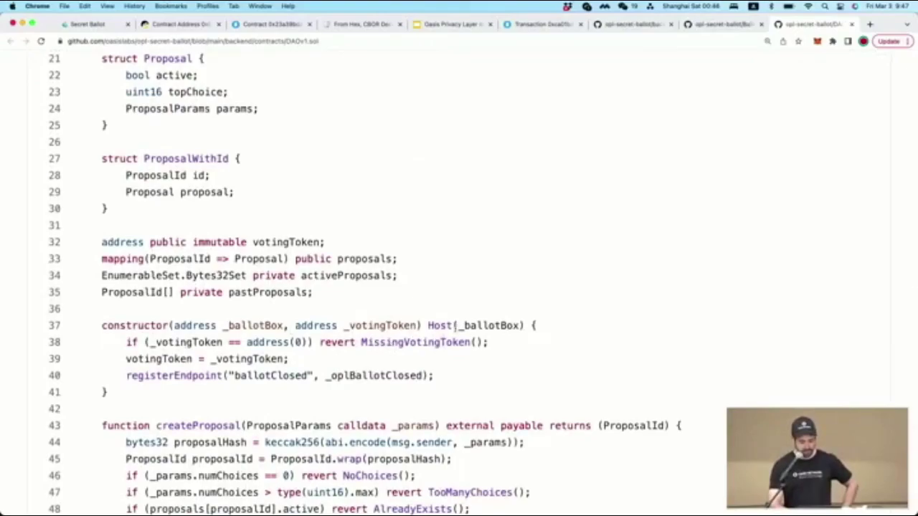
double_click(466, 326)
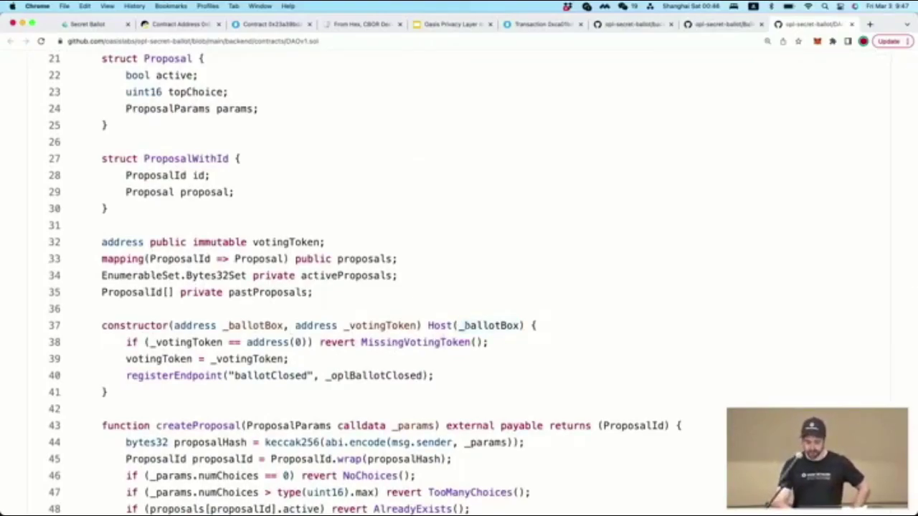
double_click(151, 375)
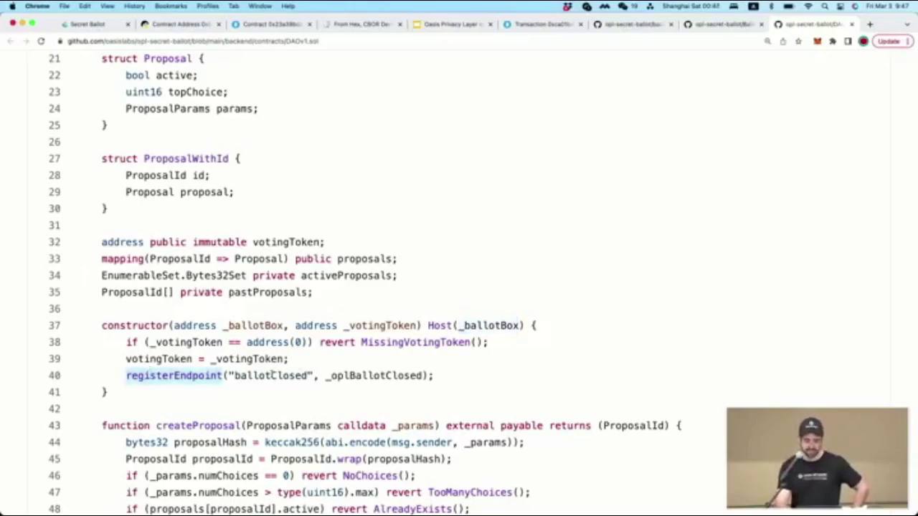
double_click(271, 374)
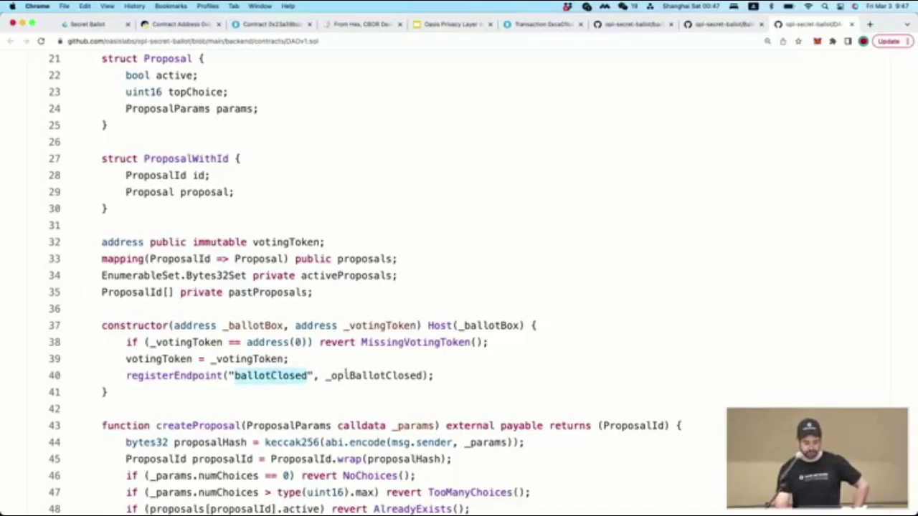
double_click(346, 374)
scroll(346, 375, "down", 5)
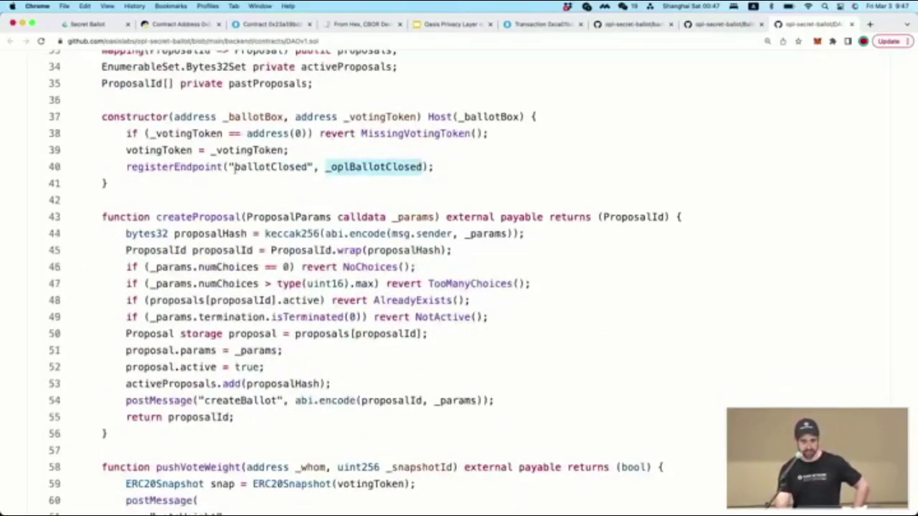
left_click(235, 167)
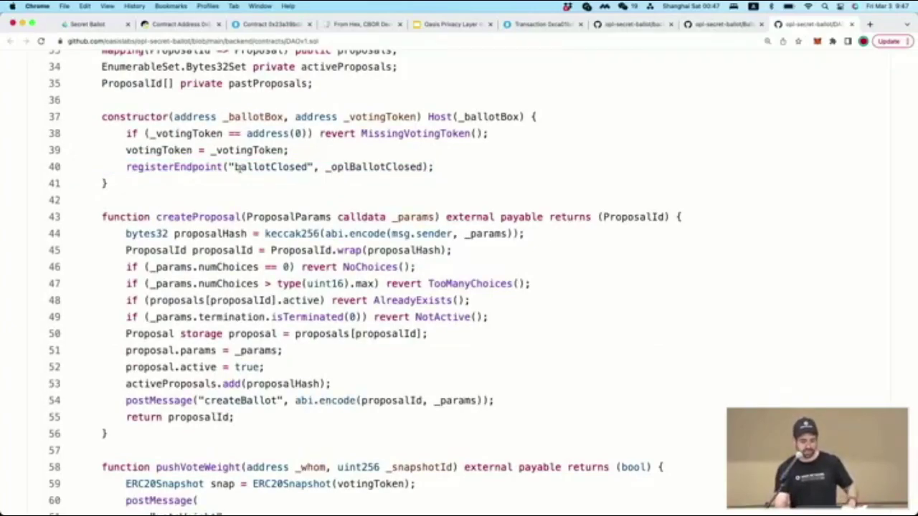
scroll(237, 167, "down", 13)
Highlight _oplBallotClosed's signature, its proposalId/topChoice decoding line, and the return Result.Success line
scroll(243, 174, "down", 7)
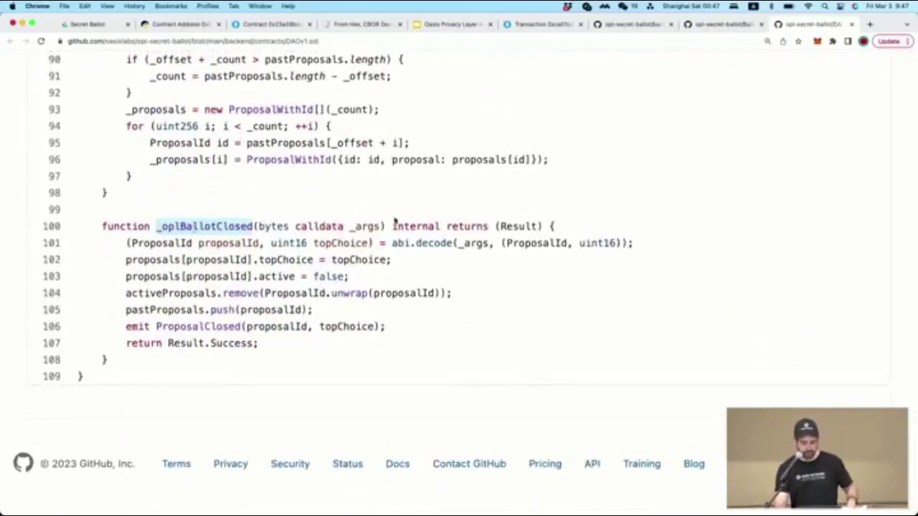
left_click(399, 223)
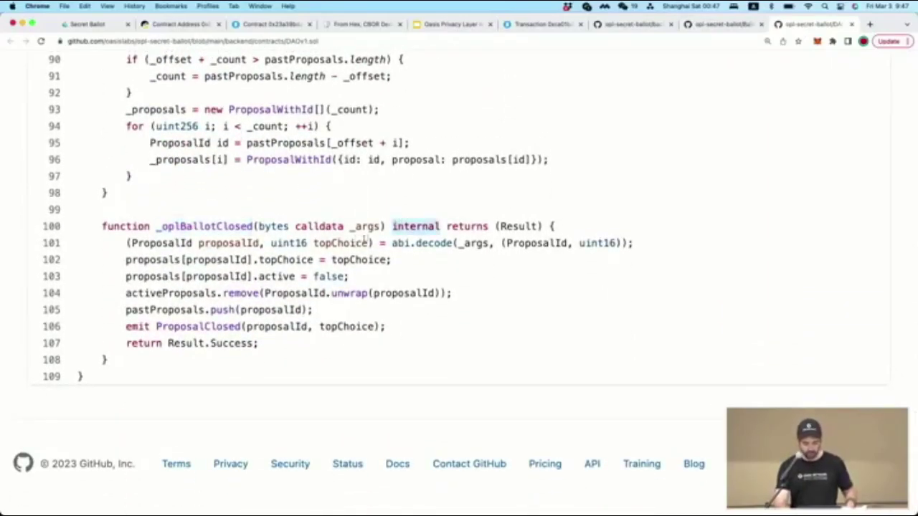
left_click(360, 226)
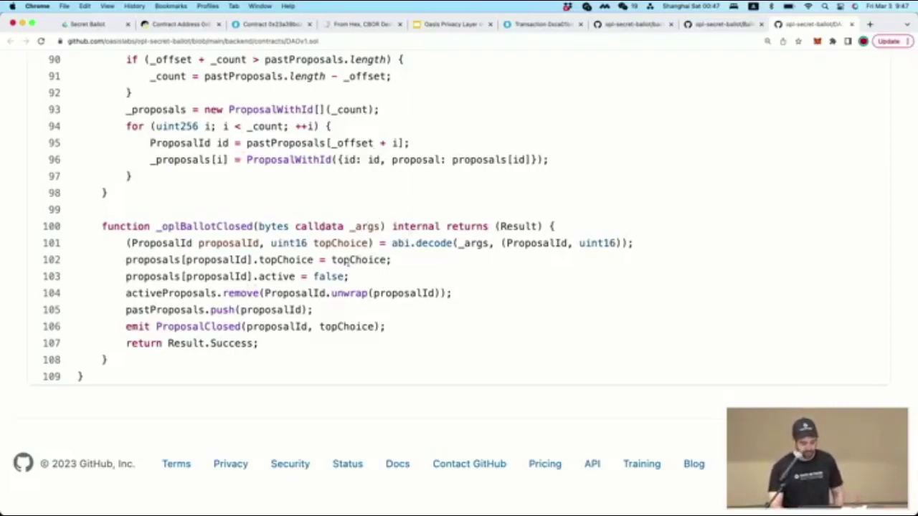
left_click(209, 344)
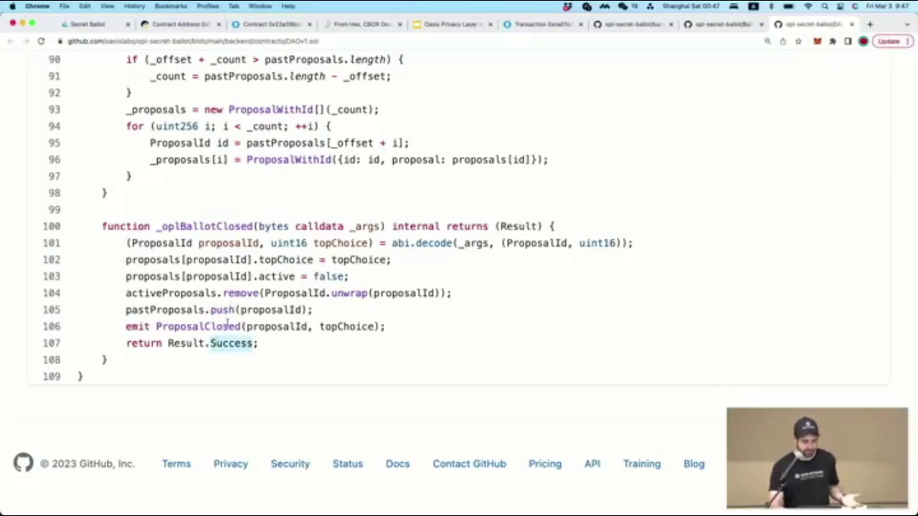
scroll(226, 323, "up", 1)
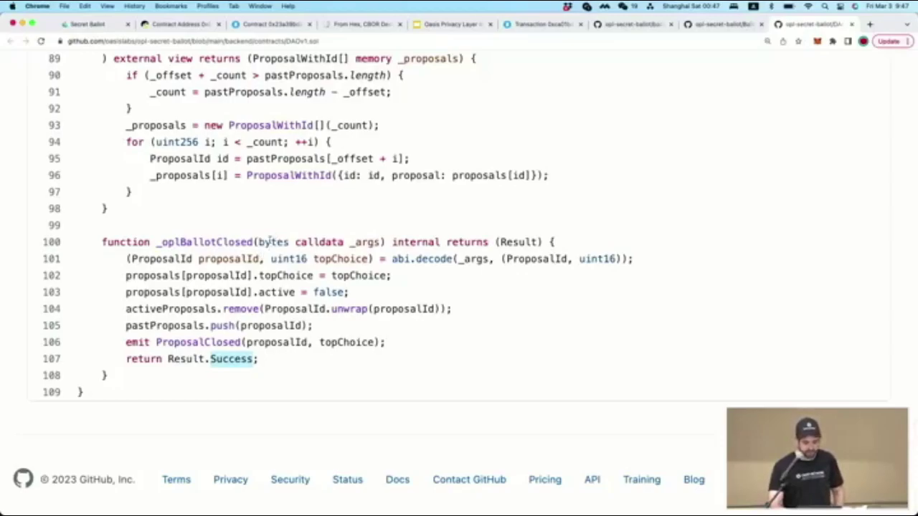
triple_click(269, 242)
triple_click(262, 258)
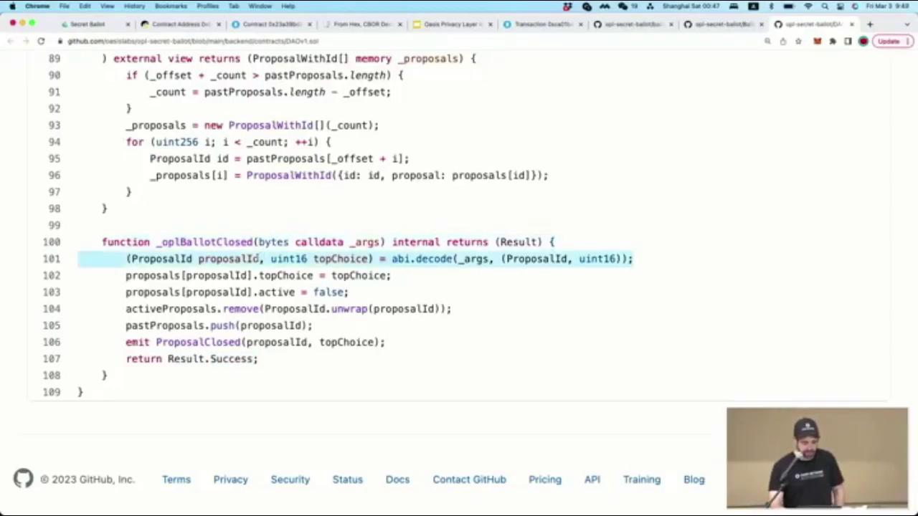
triple_click(212, 356)
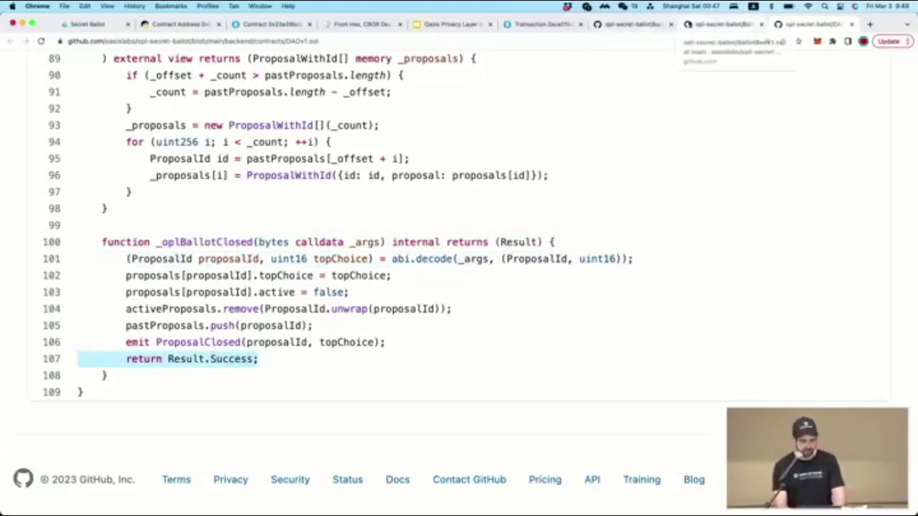
Switch to BallotBoxV1.sol and scroll to its constructor, marking line 41 that calls autoswitch
left_click(721, 23)
scroll(321, 312, "down", 5)
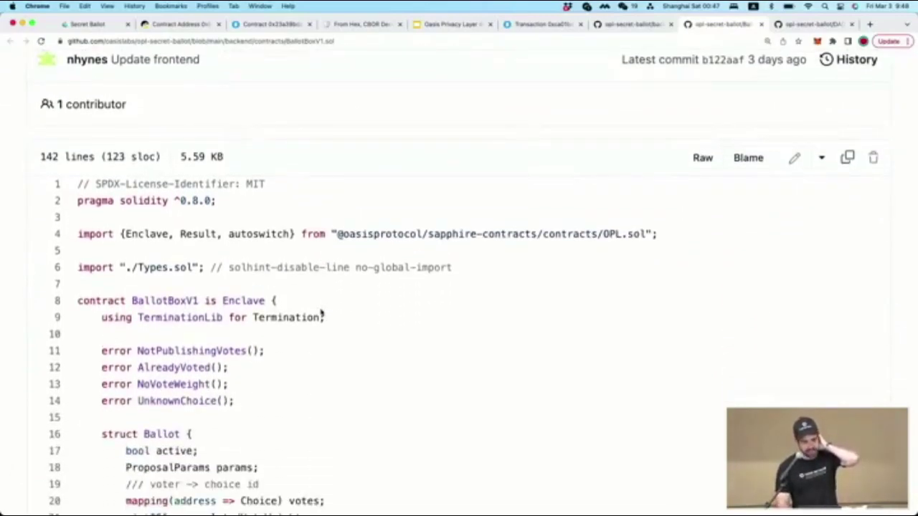
scroll(430, 328, "down", 2)
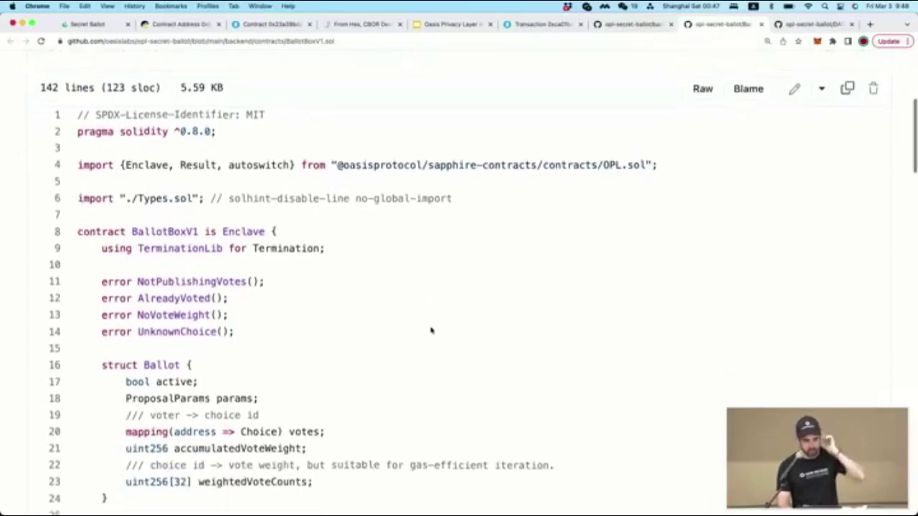
scroll(431, 330, "down", 10)
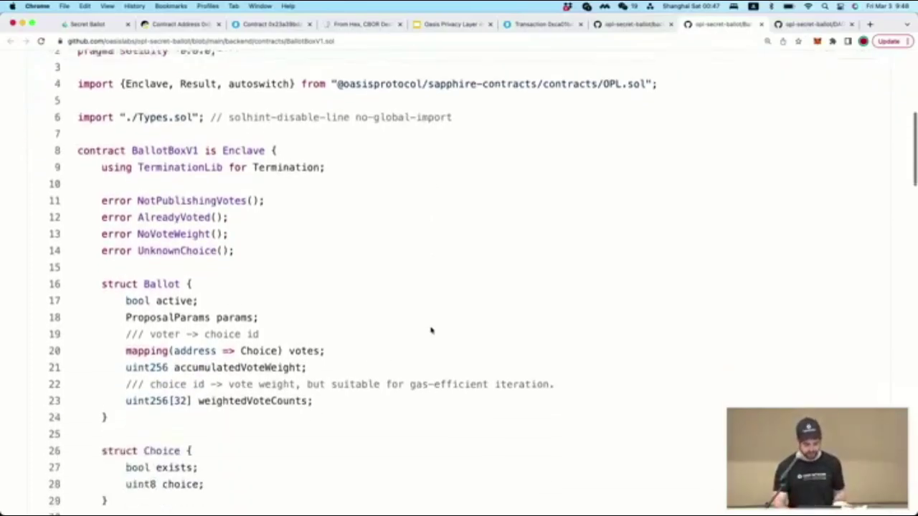
scroll(323, 316, "down", 3)
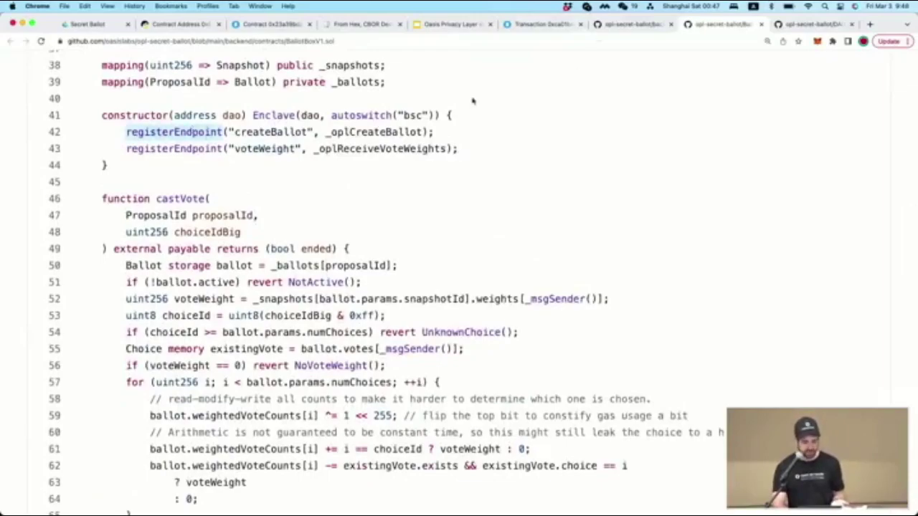
left_click(391, 116)
scroll(391, 116, "down", 4)
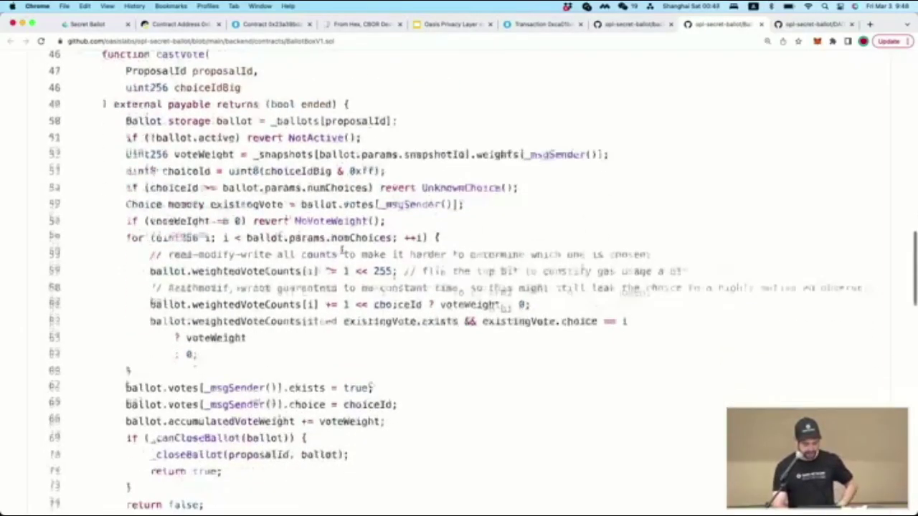
Search BallotBoxV1.sol for 'postme' and highlight the ballotClosed postMessage lines and abi.encode in _closeBallot
key("cmd+f")
type("postme")
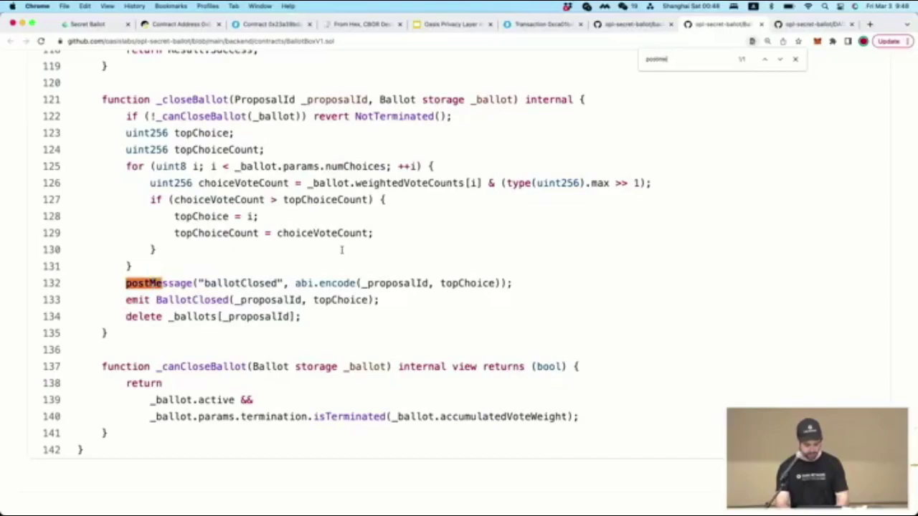
left_click(162, 299)
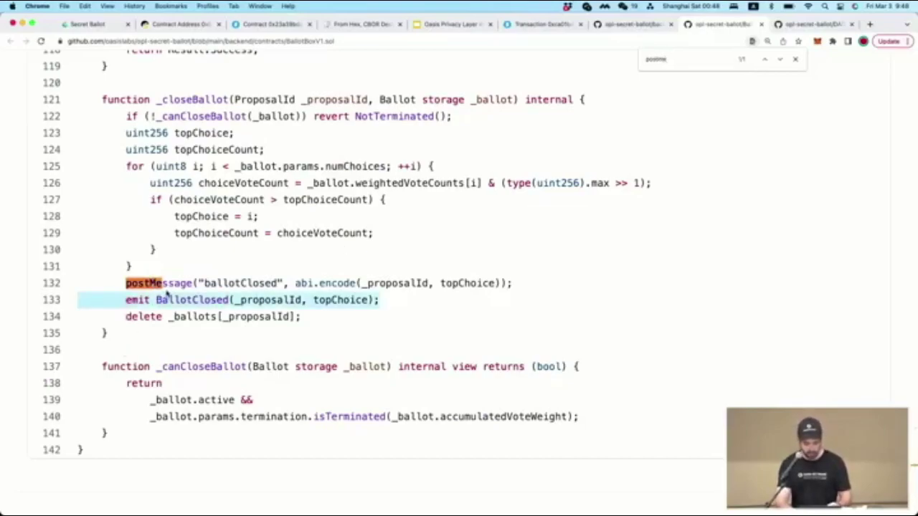
left_click(166, 290)
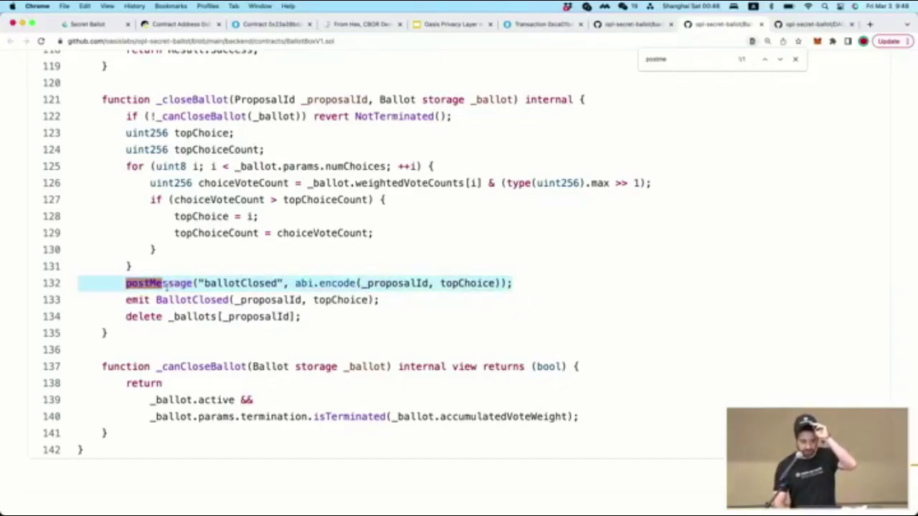
left_click(322, 280)
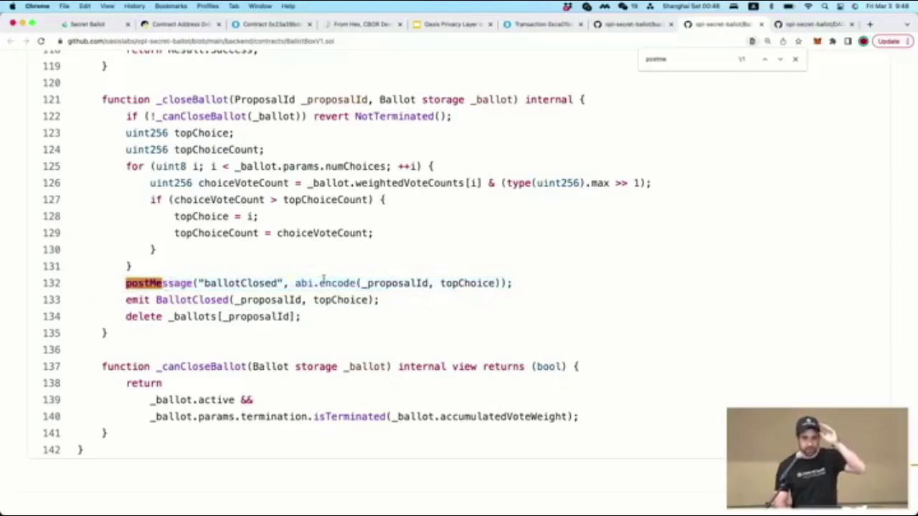
double_click(327, 281)
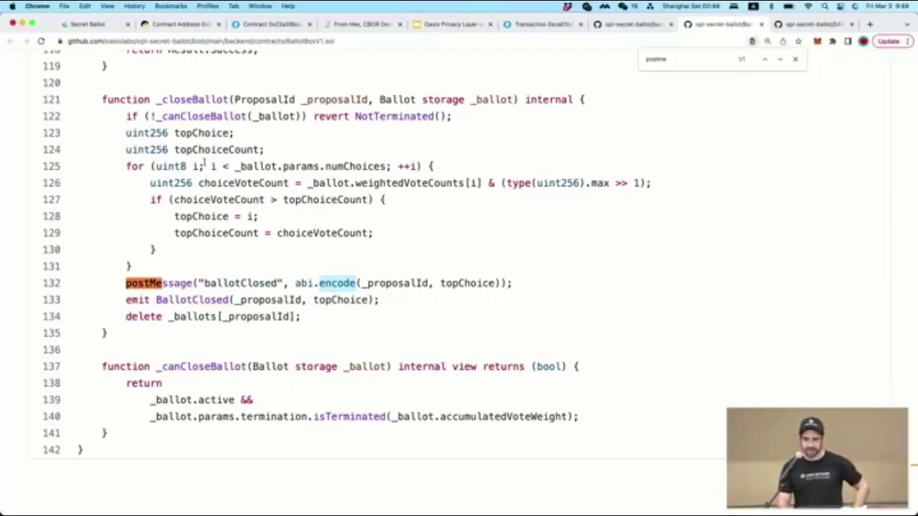
Scroll BallotBoxV1.sol back to line 1 to review its OPL.sol imports, errors and Ballot struct
scroll(206, 164, "up", 20)
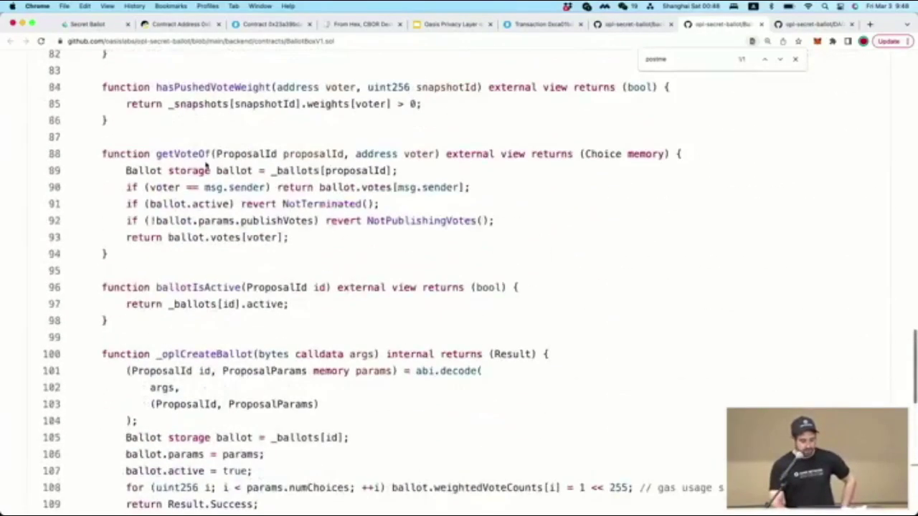
scroll(206, 164, "up", 10)
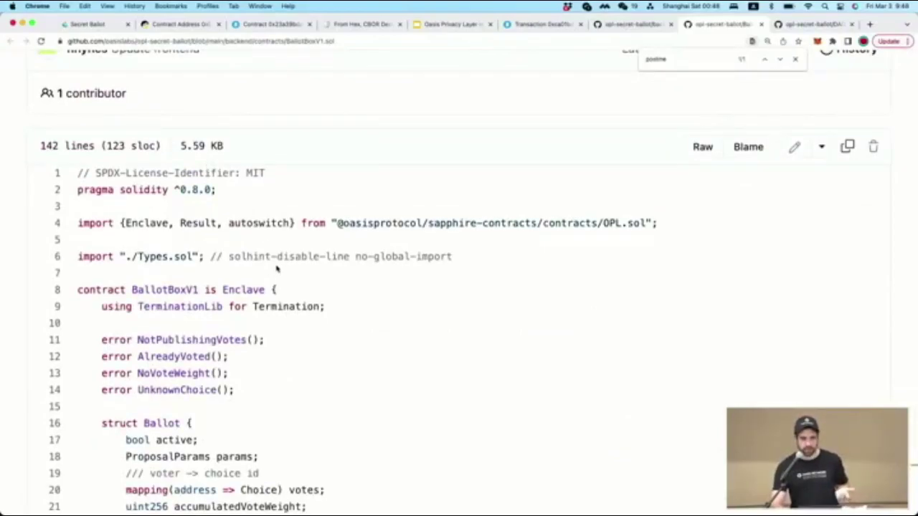
scroll(277, 267, "down", 5)
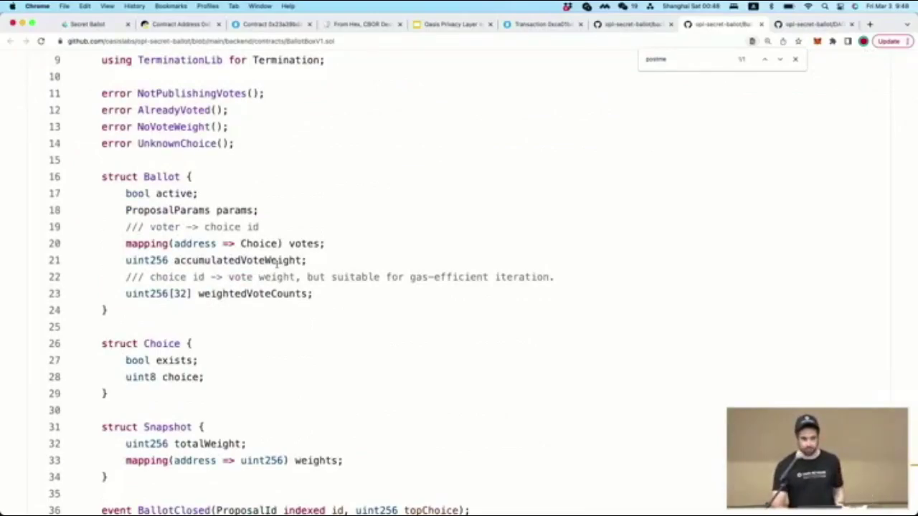
scroll(277, 264, "down", 1)
scroll(276, 262, "down", 1)
scroll(277, 264, "up", 5)
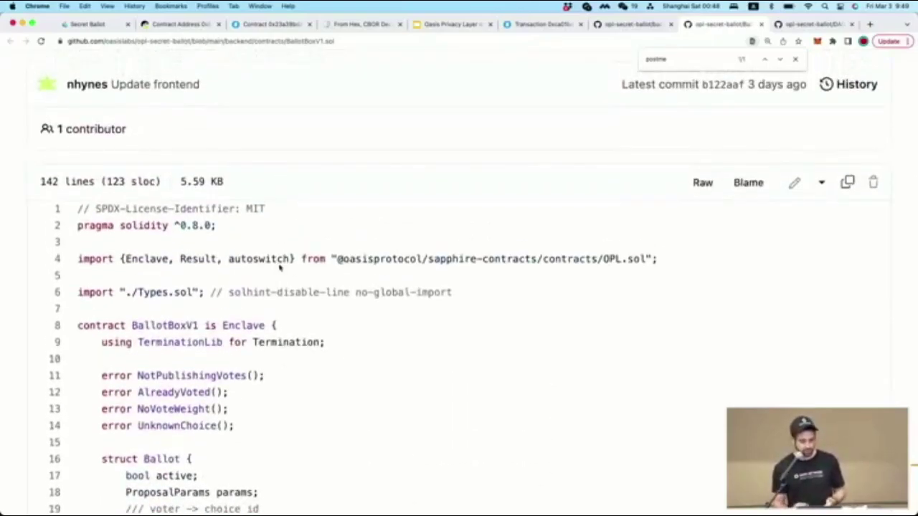
scroll(466, 219, "down", 1)
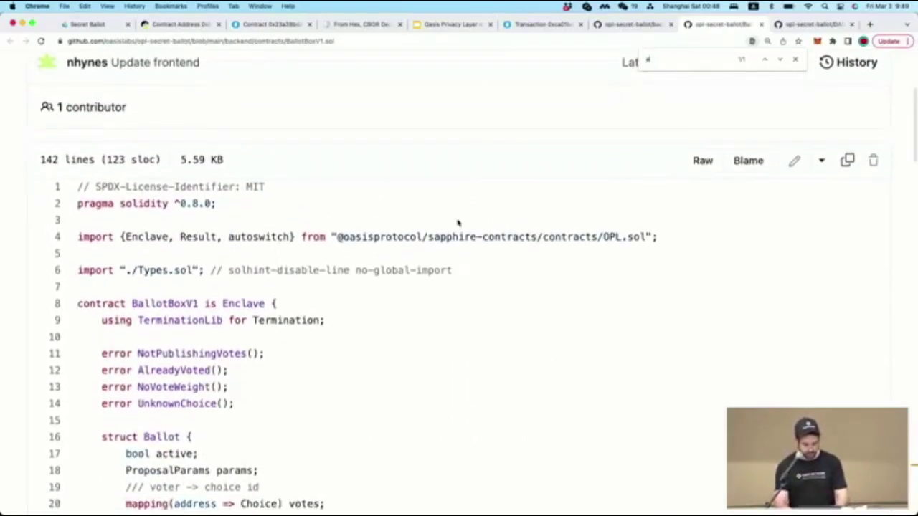
Find autoswitch on line 41, then show the Oasis deck's slide 14 'Register for P4W3 Hackathon Today'
type("utosw")
double_click(362, 283)
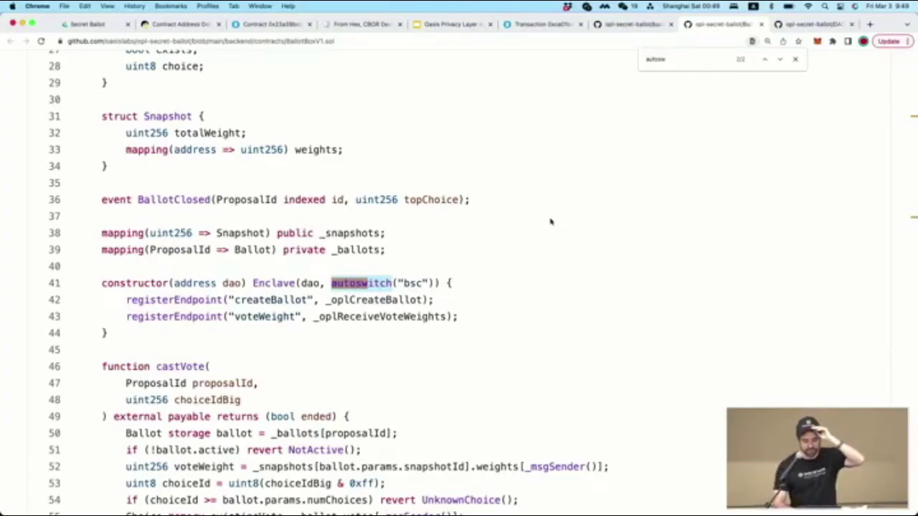
left_click(466, 25)
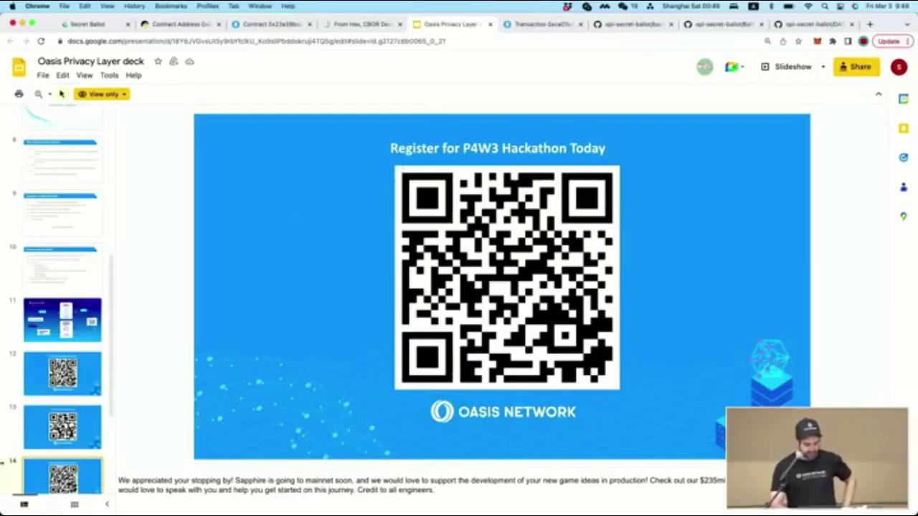
scroll(37, 400, "down", 1)
left_click(43, 370)
left_click(50, 406)
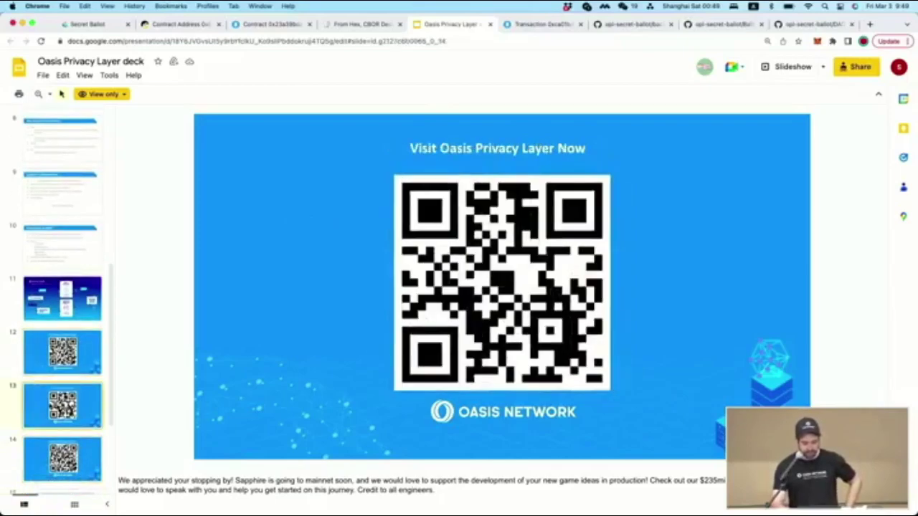
left_click(61, 465)
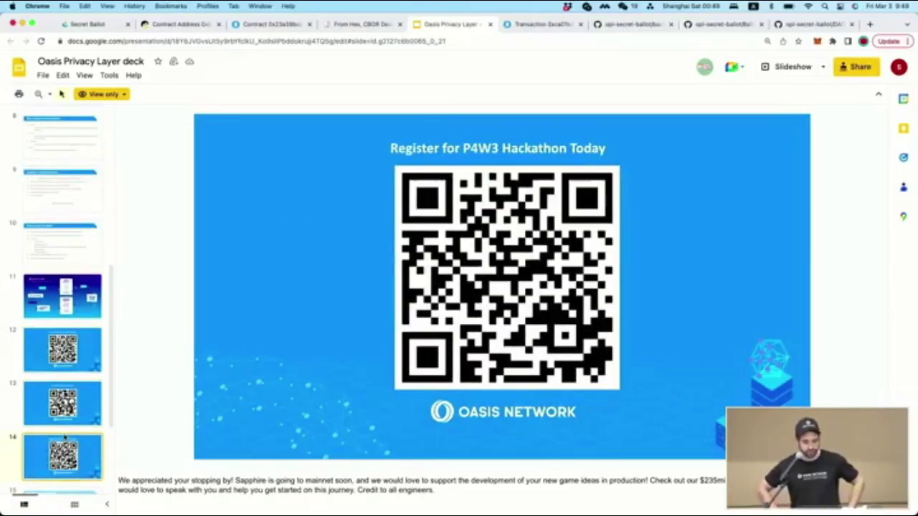